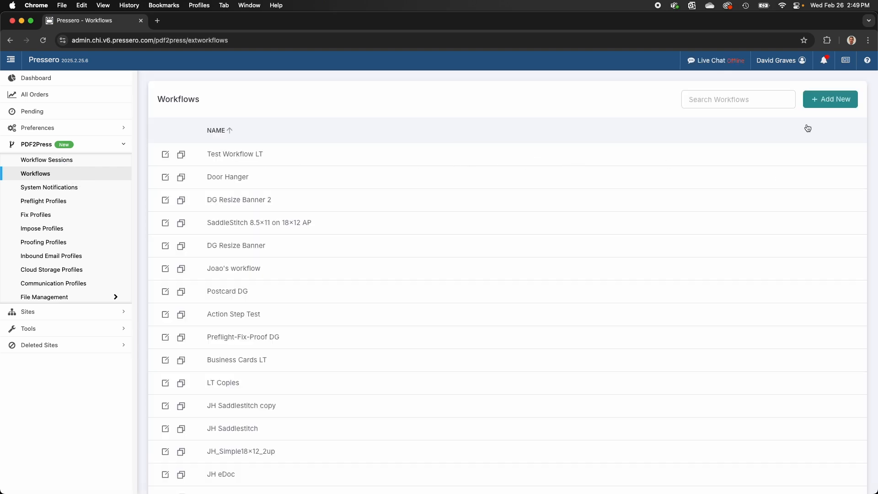
Draft a new workflow with an Inject step connected to a Preflight step, and discard it.
left_click(826, 105)
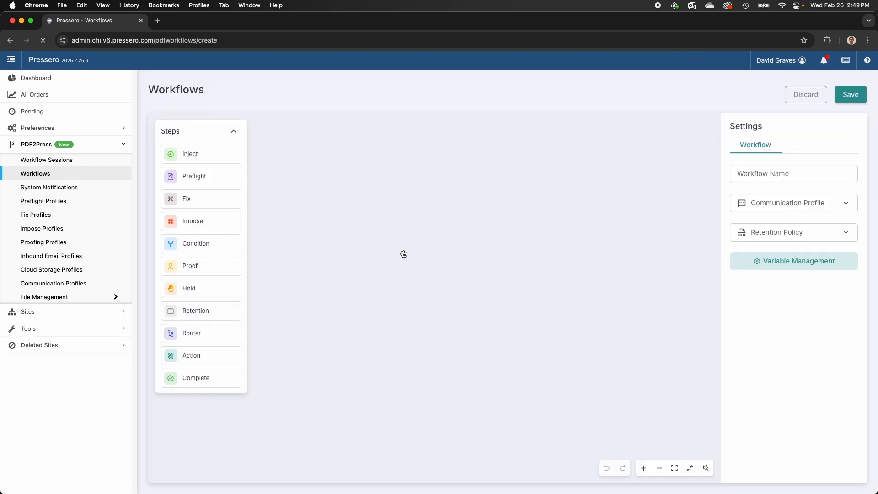
left_click_drag(217, 154, 434, 146)
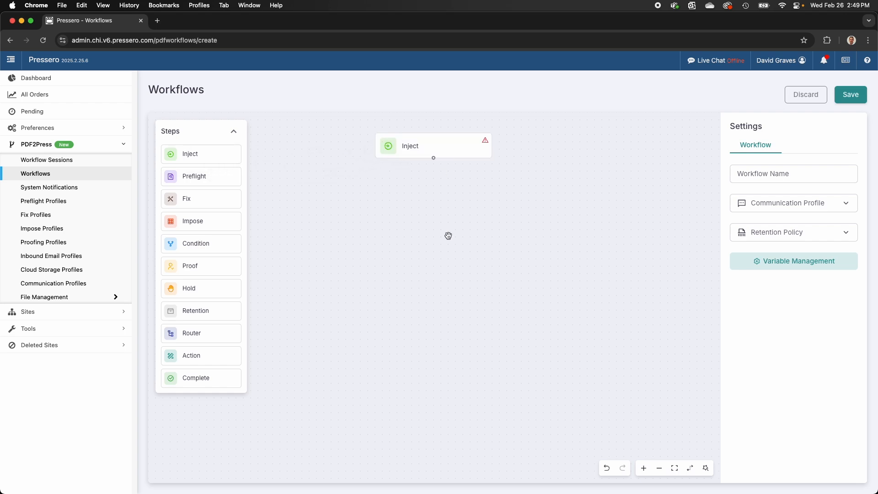
left_click(444, 135)
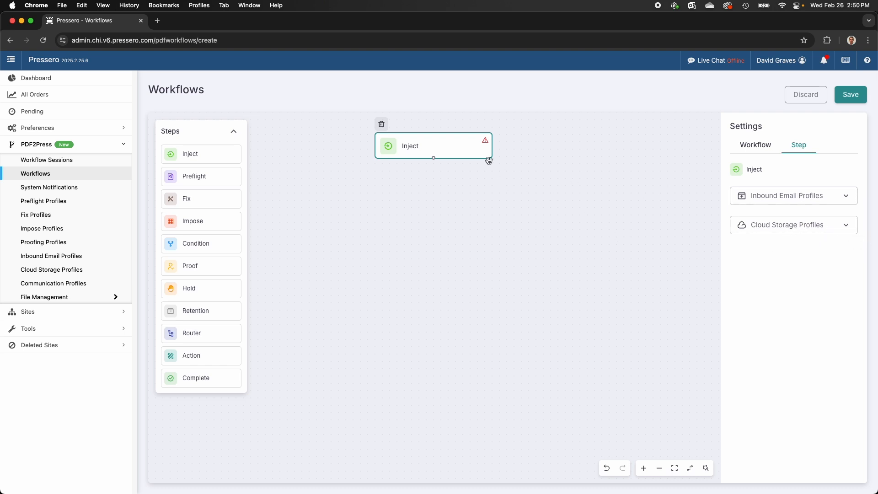
mouse_move(484, 147)
left_click_drag(202, 176, 435, 196)
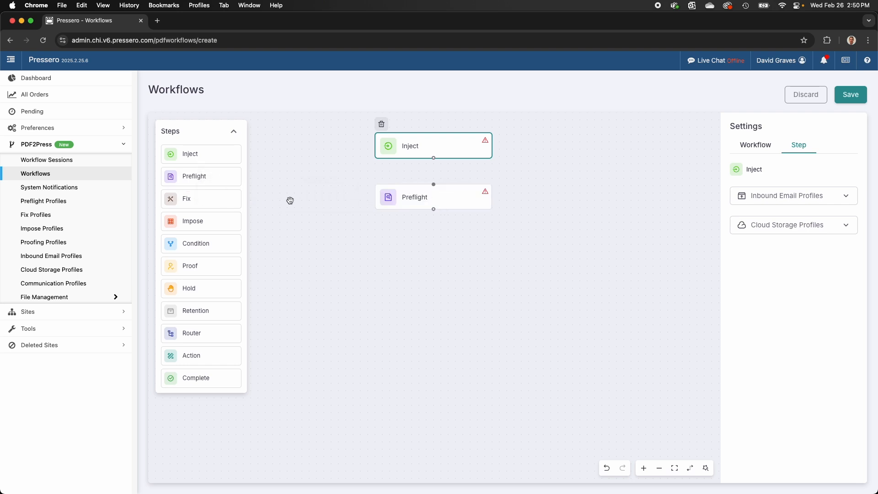
left_click_drag(195, 198, 219, 194)
left_click_drag(433, 157, 433, 184)
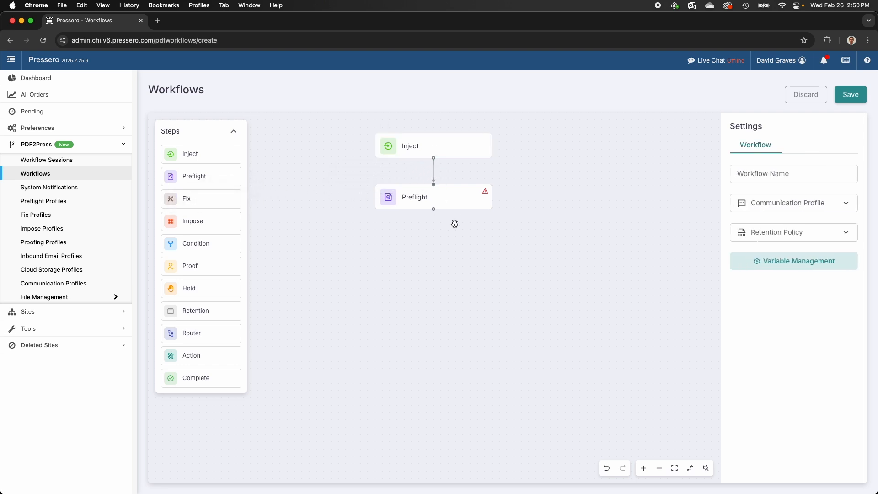
left_click_drag(447, 204, 447, 222)
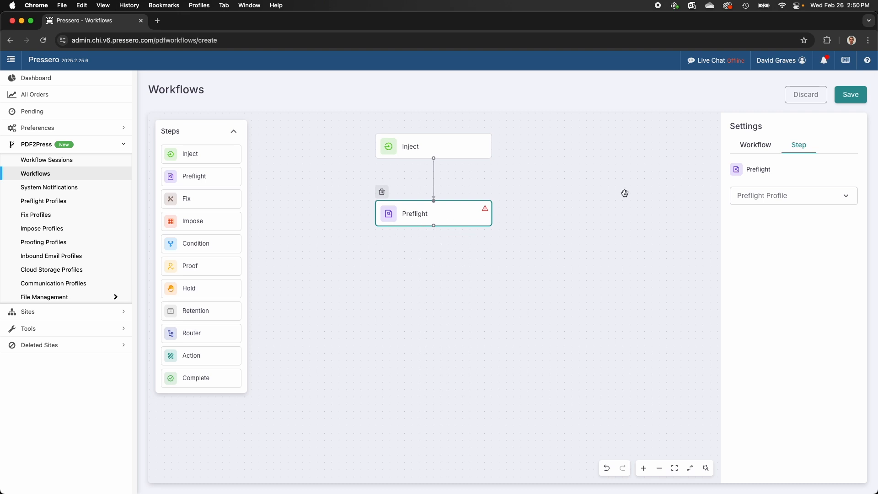
left_click(800, 95)
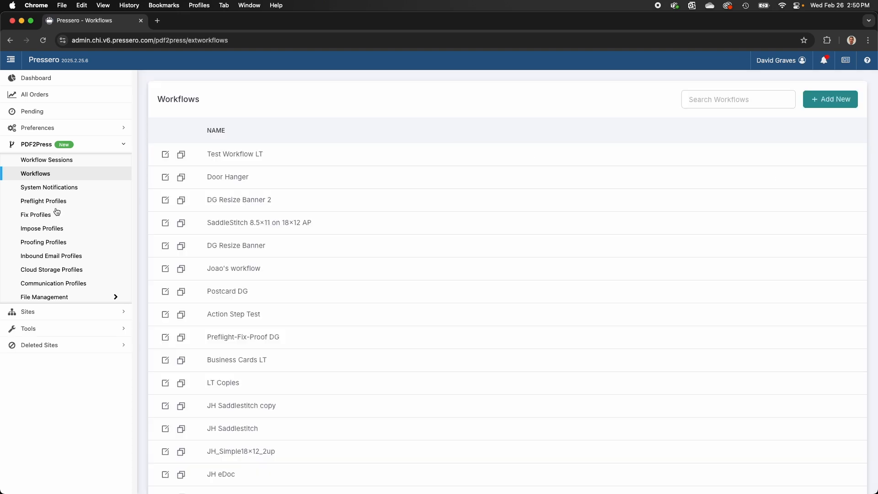
Start a new preflight profile named Preflight, keeping inches as its unit of measure.
left_click(97, 204)
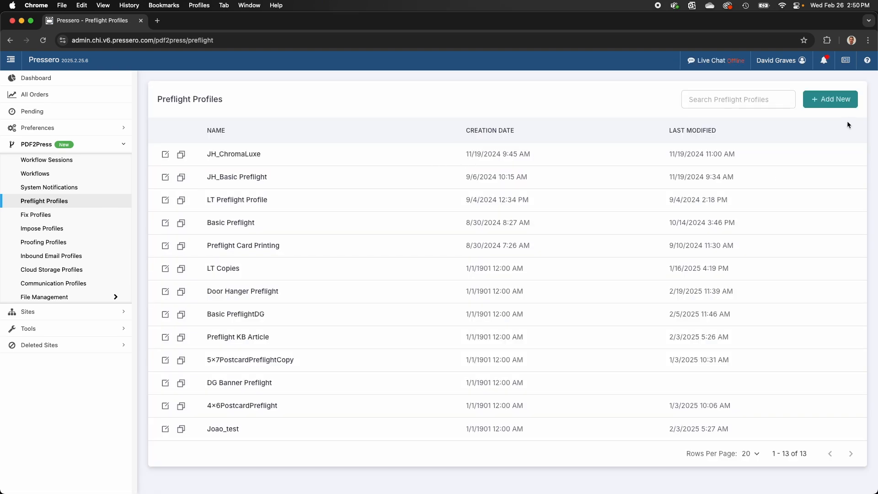
left_click(837, 101)
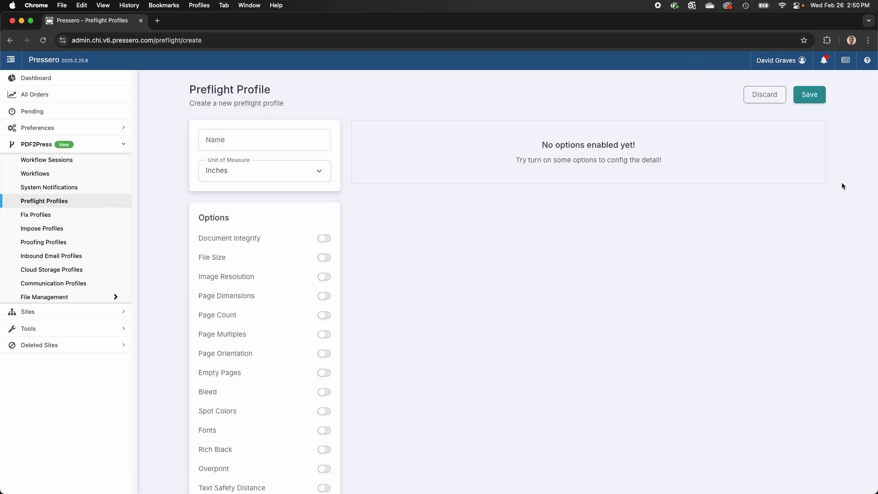
left_click(292, 140)
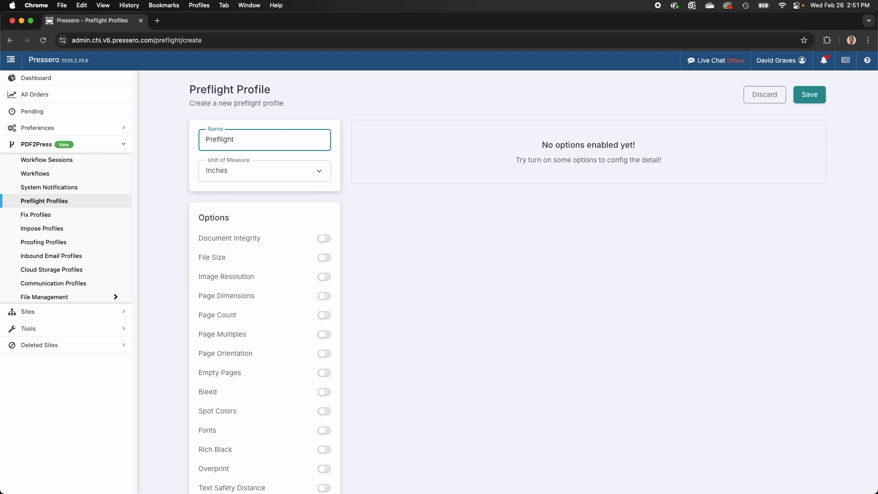
left_click(311, 173)
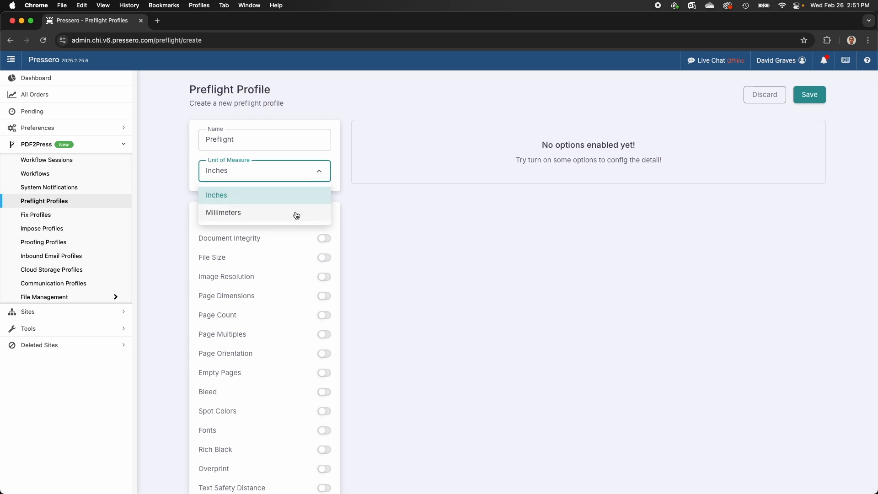
left_click(392, 192)
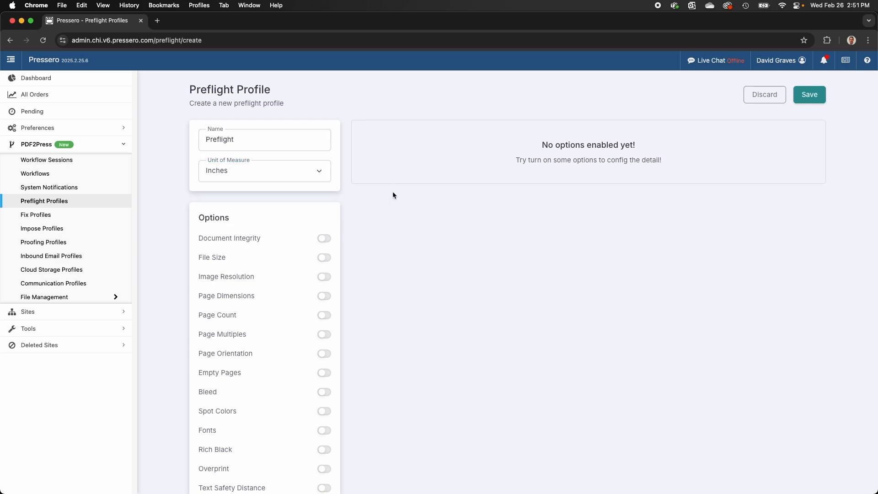
Enable the Document Integrity check and make it fail if form fields exist and if annotations or stamps exist.
left_click(323, 239)
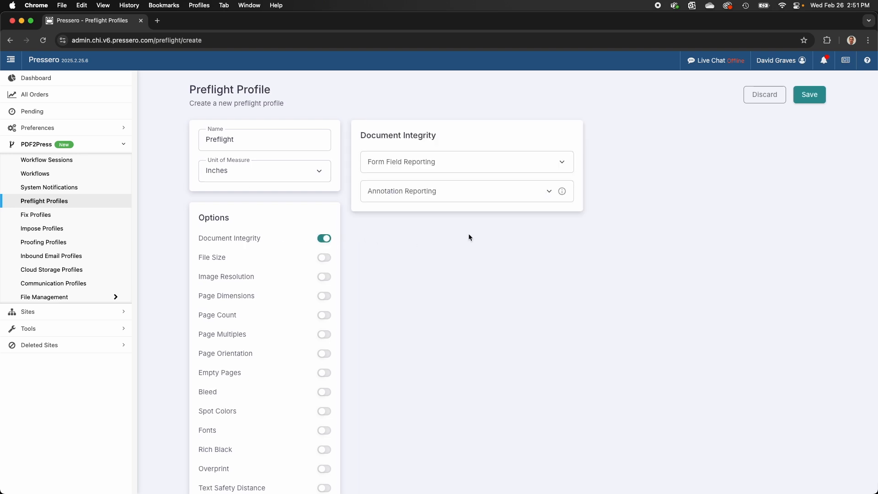
left_click(445, 163)
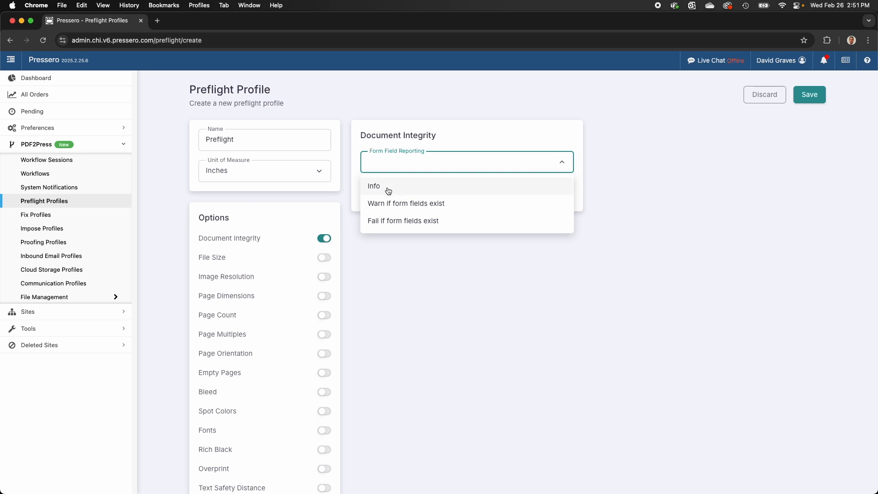
left_click(408, 221)
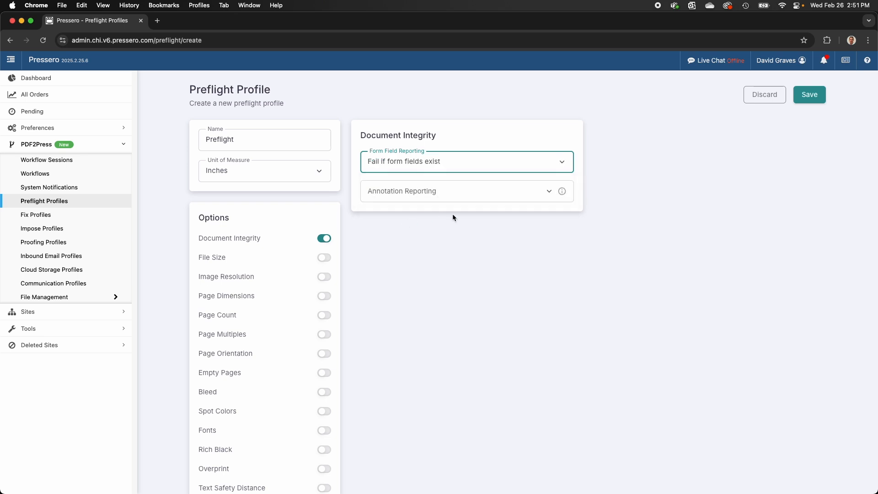
left_click(417, 192)
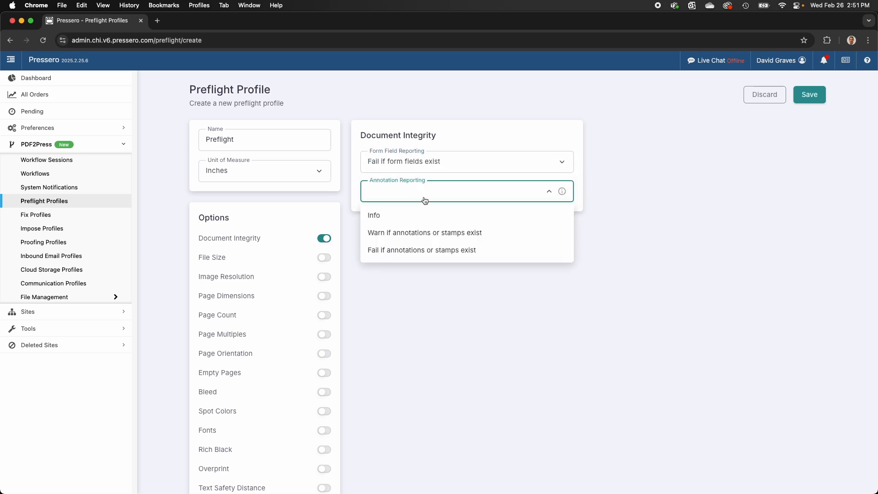
left_click(406, 250)
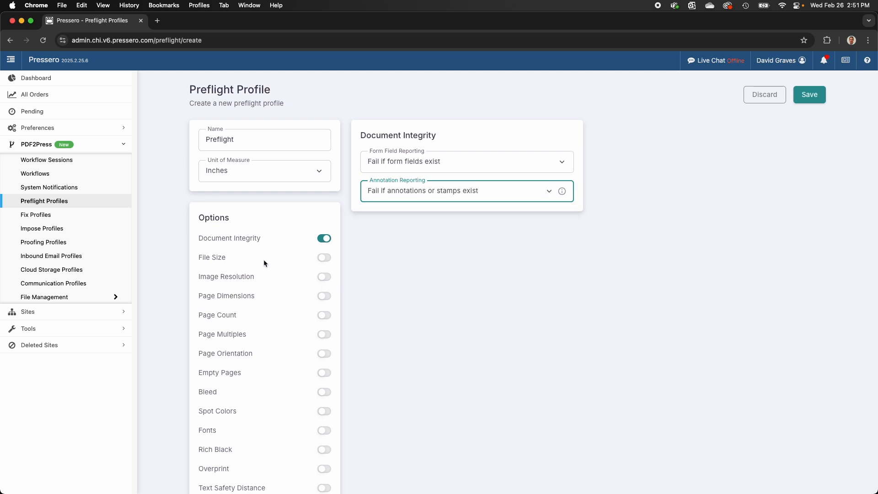
Enable the File Size check with a 30 MB maximum and a warning if the file is over the maximum size.
left_click(325, 258)
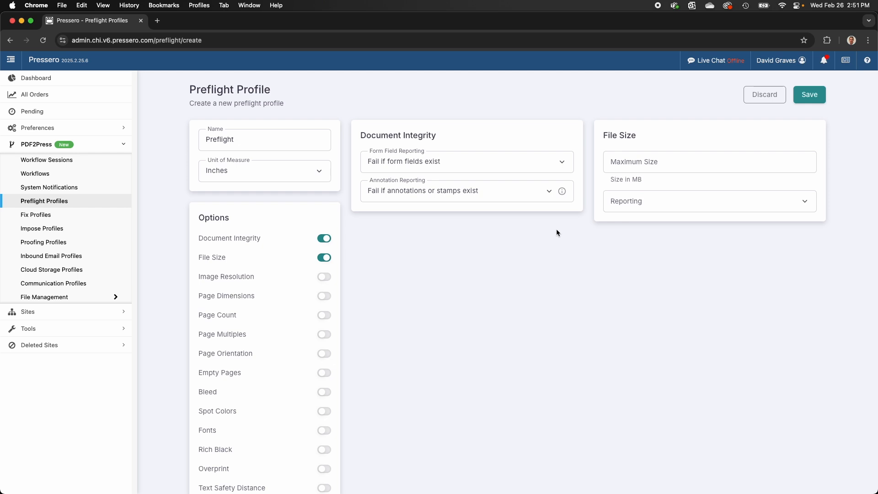
left_click(625, 163)
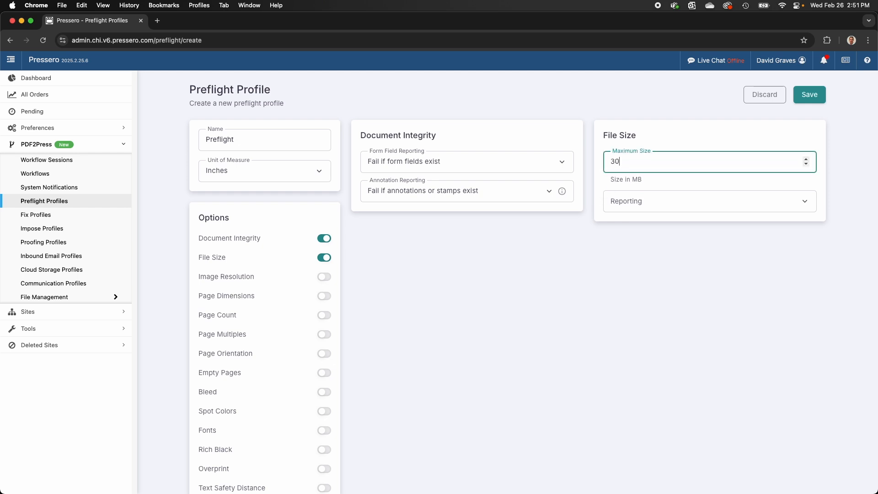
scroll(623, 171, "down", 1)
scroll(623, 188, "up", 1)
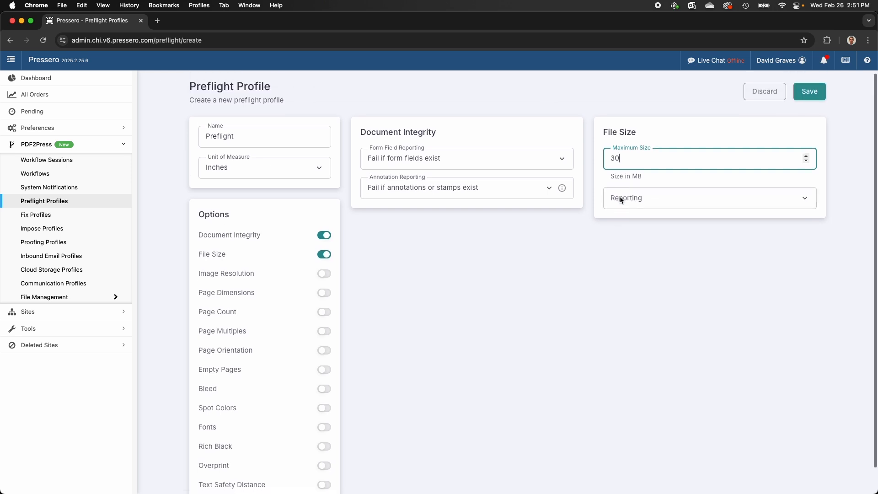
left_click(628, 202)
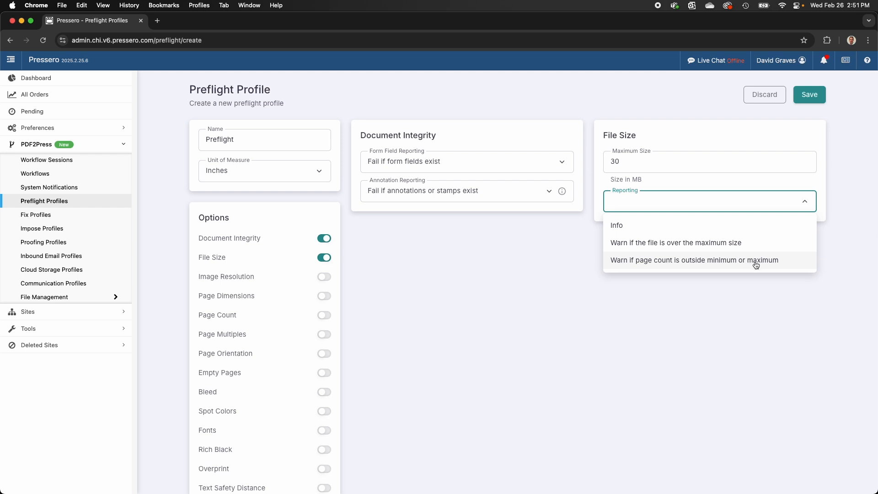
left_click(544, 268)
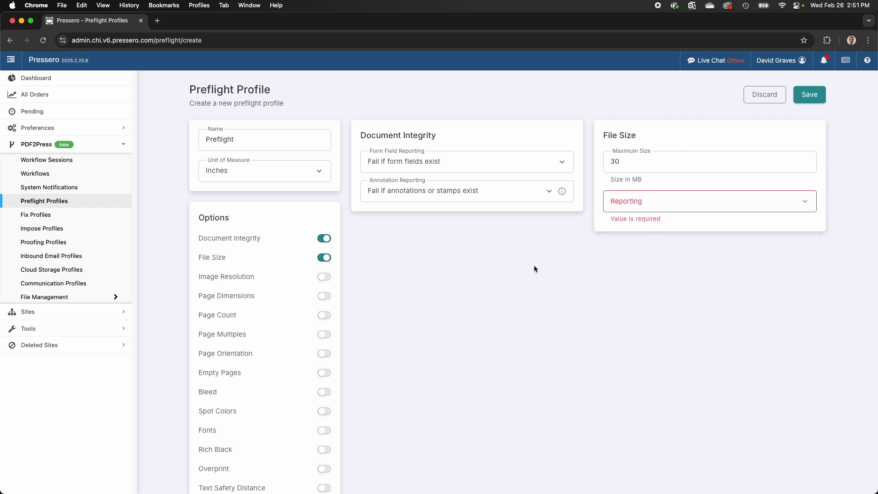
left_click(633, 205)
left_click(630, 241)
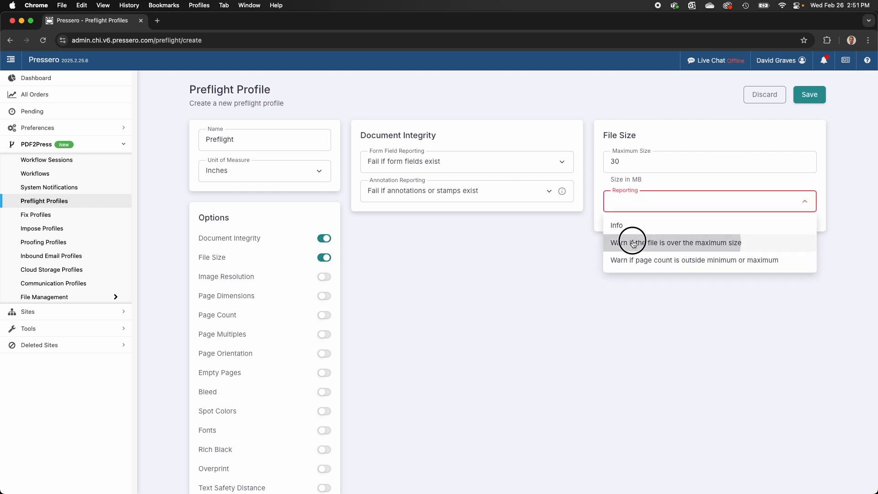
left_click(544, 281)
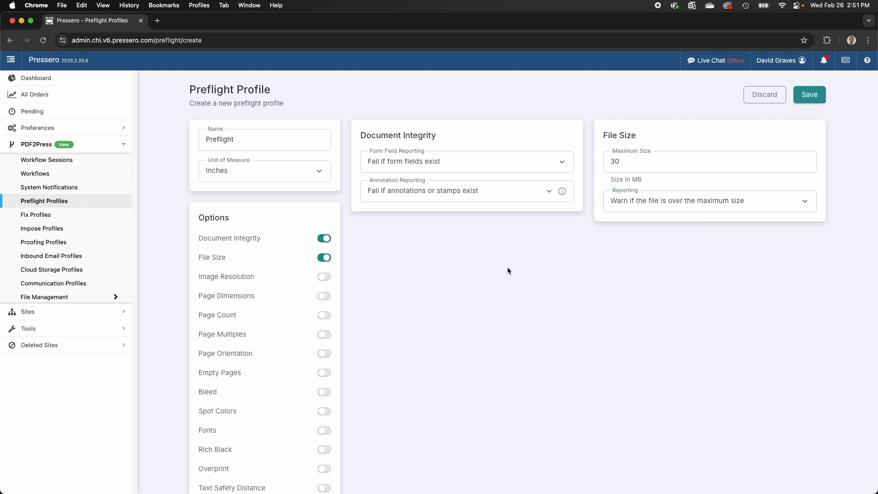
Enable the Image Resolution check, failing under 72 DPI and warning under 120 DPI.
left_click(324, 277)
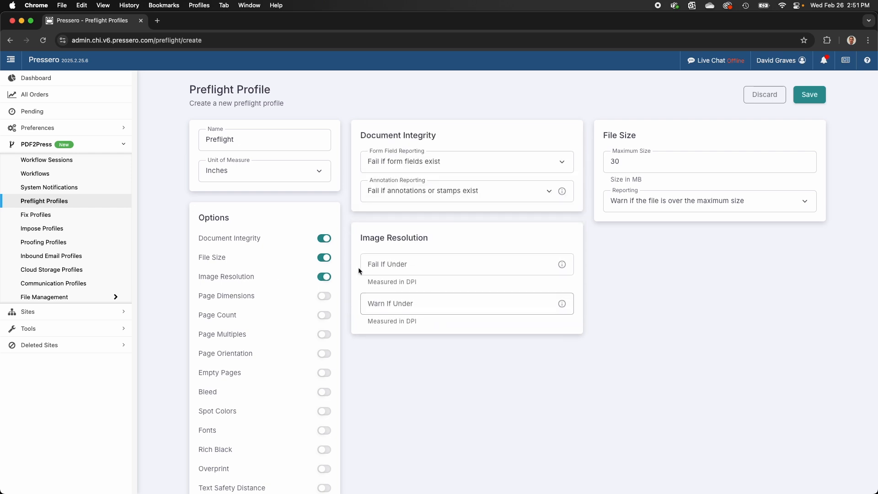
left_click(438, 273)
type("72")
left_click(429, 306)
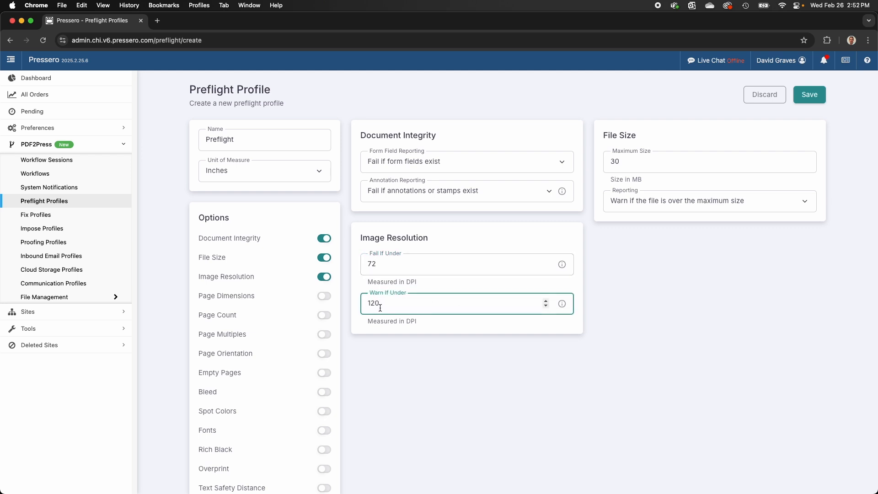
Enable the Page Dimensions check and review its dimension and aspect ratio reporting choices.
left_click(324, 295)
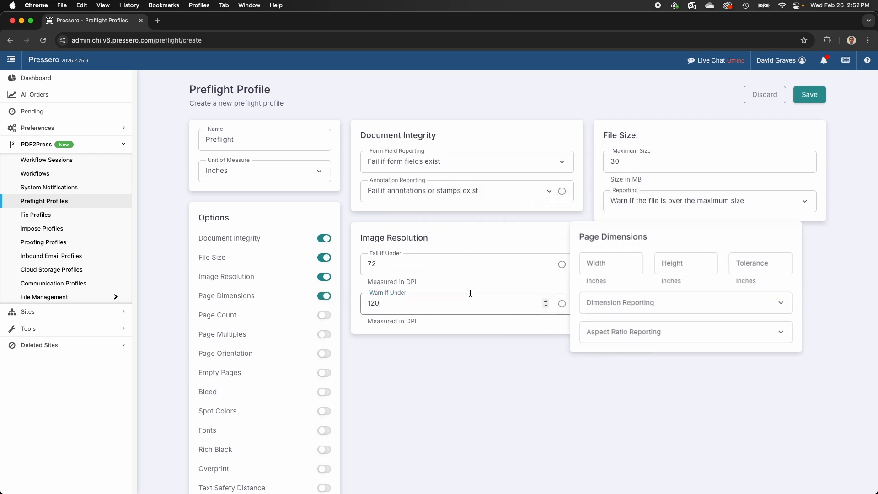
left_click(620, 272)
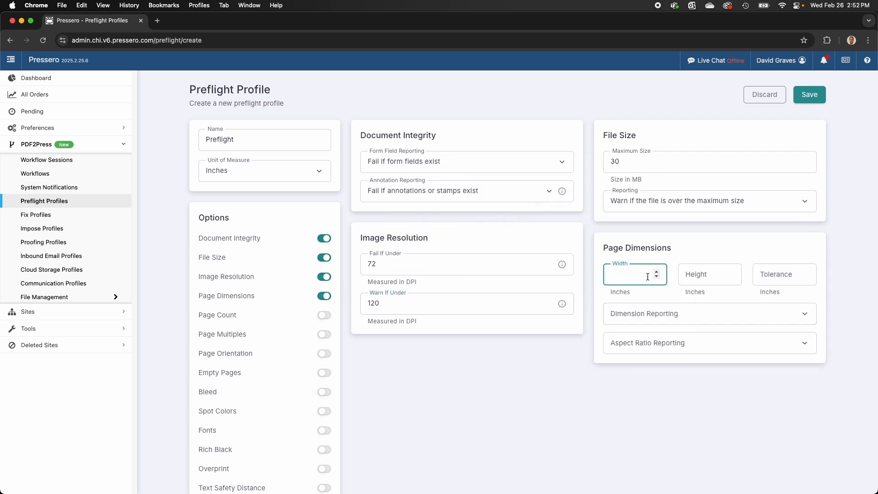
left_click(662, 322)
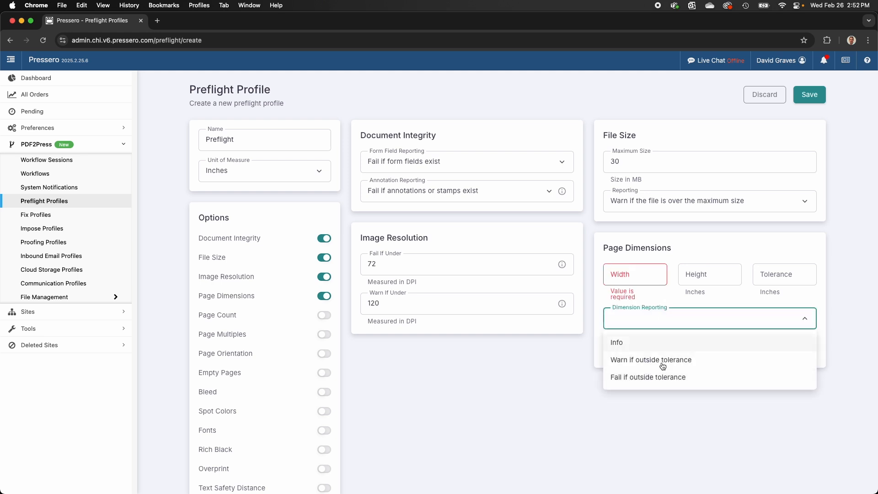
left_click(672, 397)
left_click(638, 361)
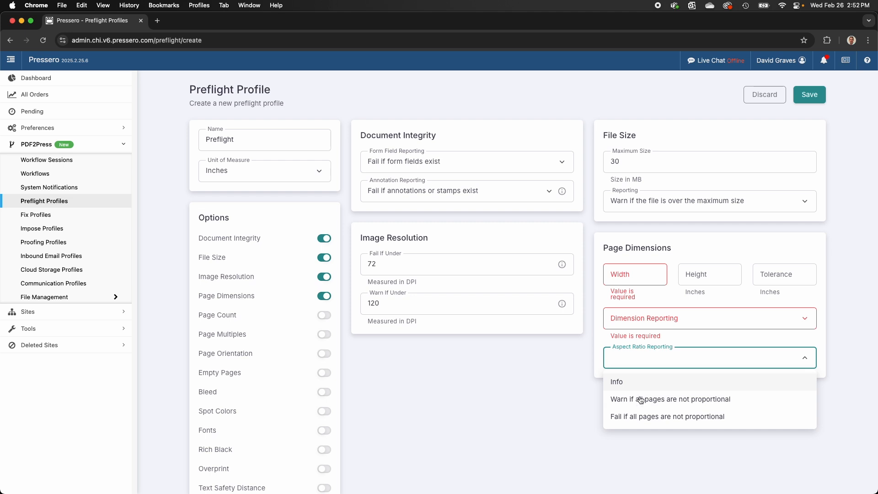
left_click(563, 385)
Set the page dimensions to a width of 3.5, a height of 2 and a tolerance of .25 inches.
left_click(635, 275)
type("3.5")
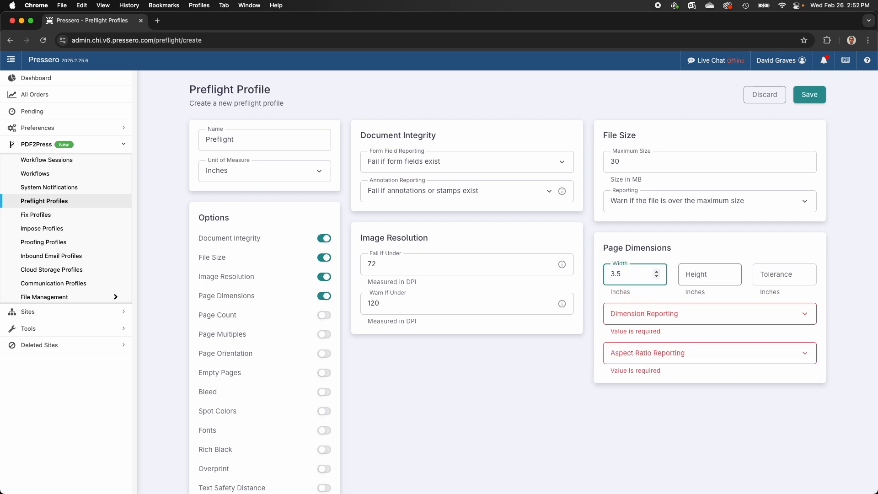
left_click(709, 274)
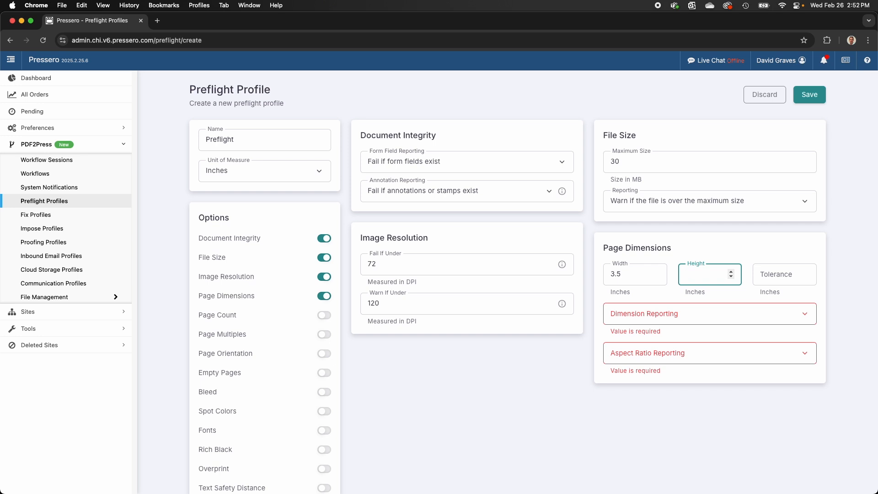
key("Tab")
type(".25")
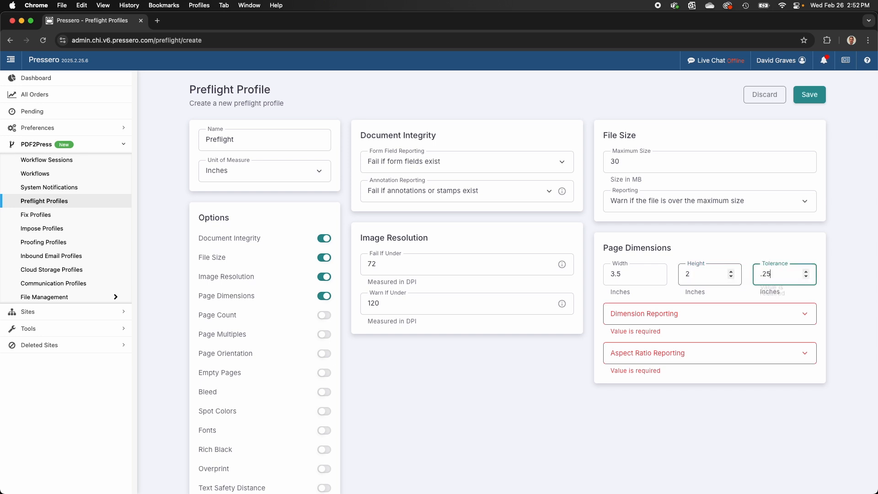
key("Tab")
Set the page dimension reporting to warn if outside tolerance and the aspect ratio reporting to warn if all pages are not proportional.
left_click(664, 314)
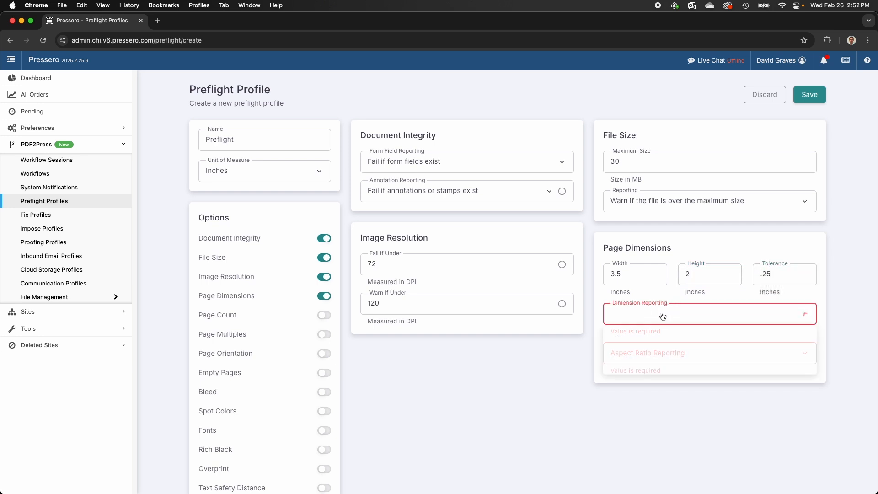
left_click(651, 355)
left_click(647, 348)
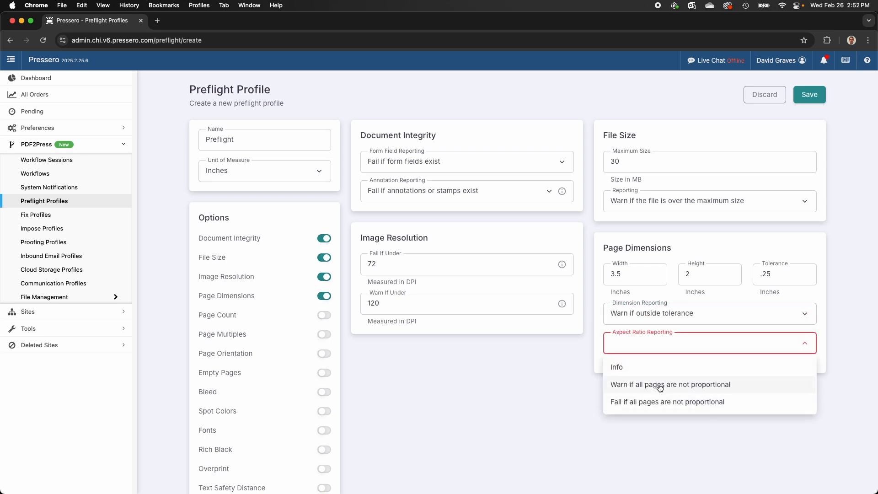
left_click(684, 388)
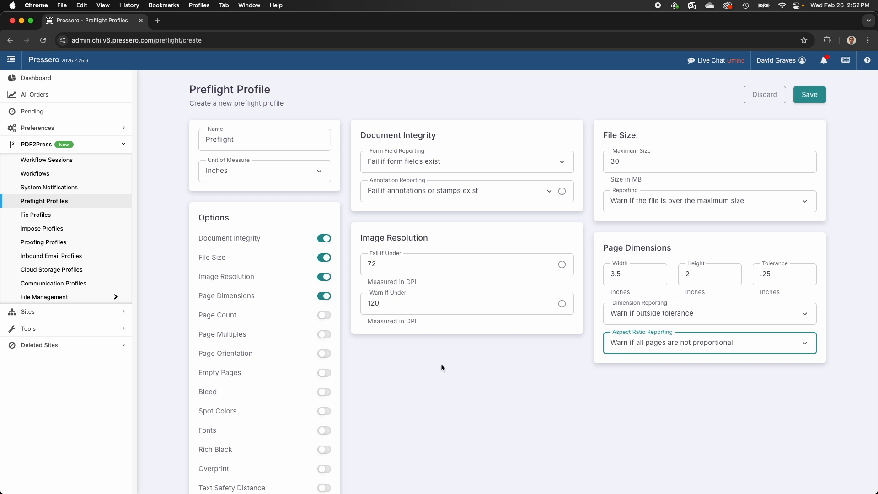
Temporarily enable the Page Count check to review its minimum, maximum and reporting choices, and disable it again.
left_click(325, 315)
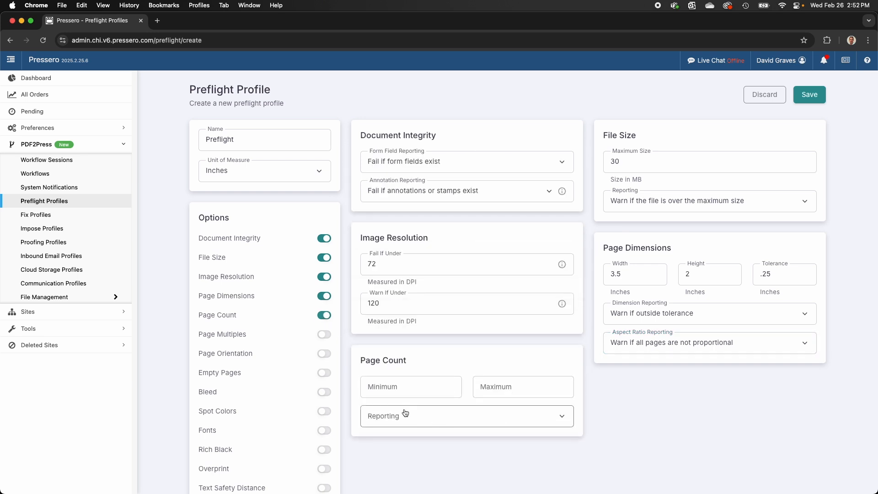
scroll(410, 392, "down", 1)
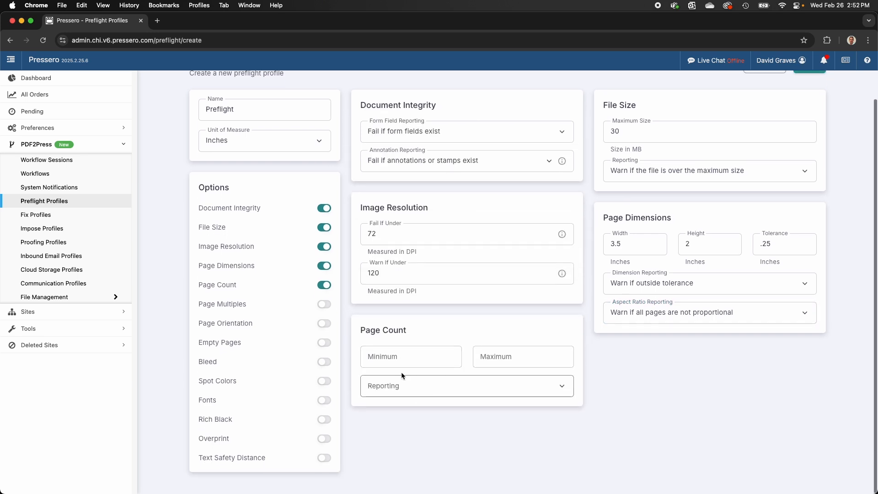
left_click(384, 357)
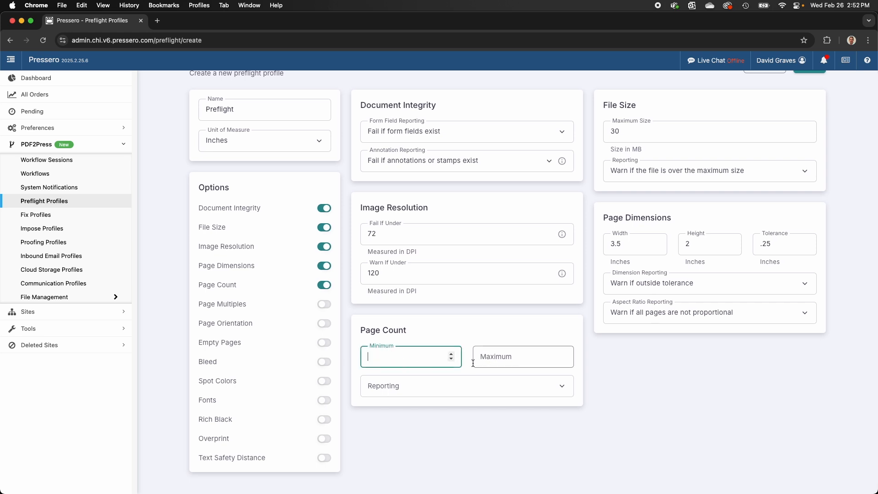
left_click(450, 387)
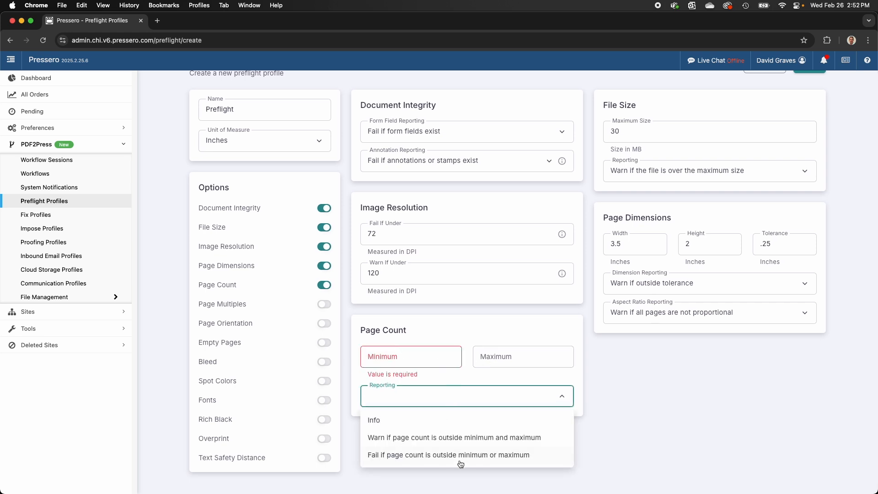
left_click(323, 285)
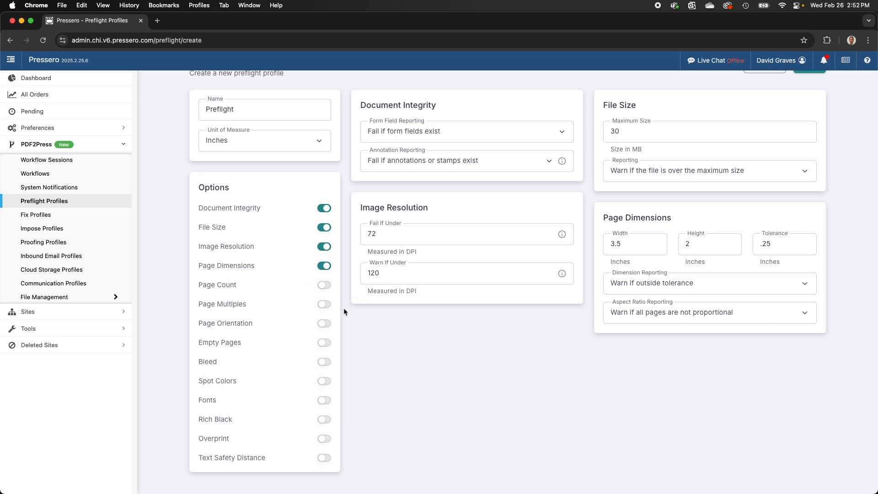
Try the Page Multiples check with a total pages multiple of 4, review its reporting choices, and disable it again.
left_click(324, 304)
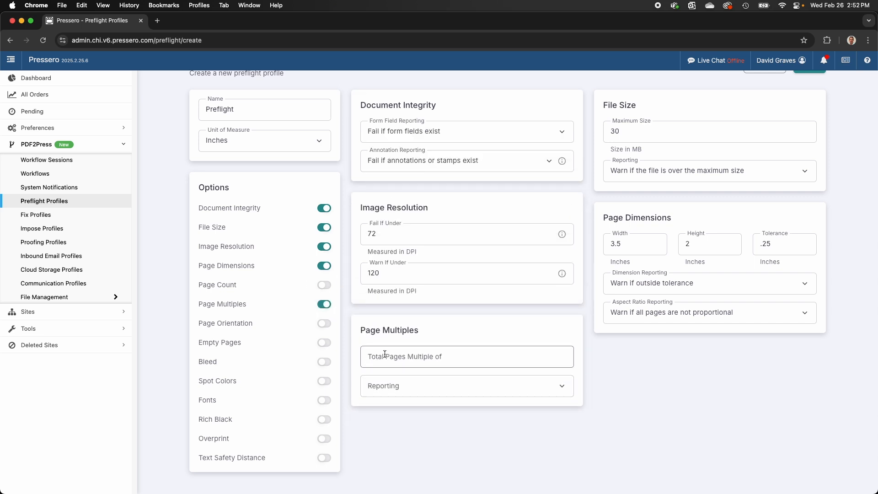
left_click(404, 356)
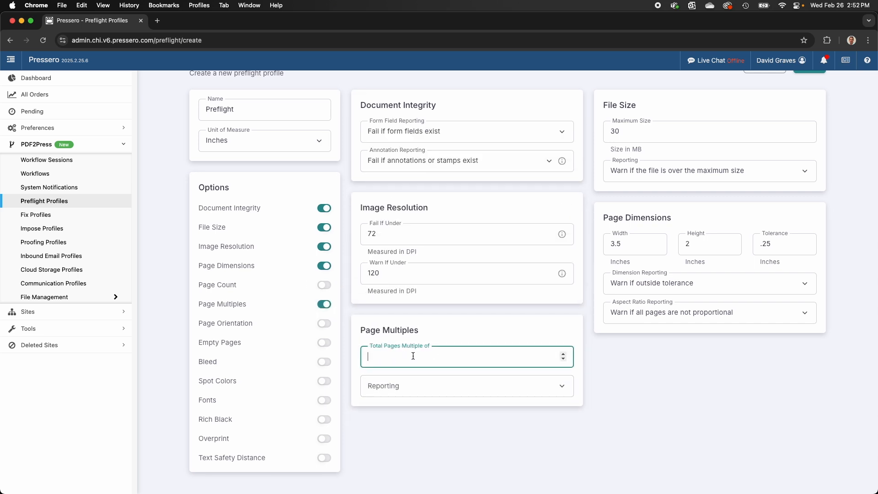
left_click(423, 387)
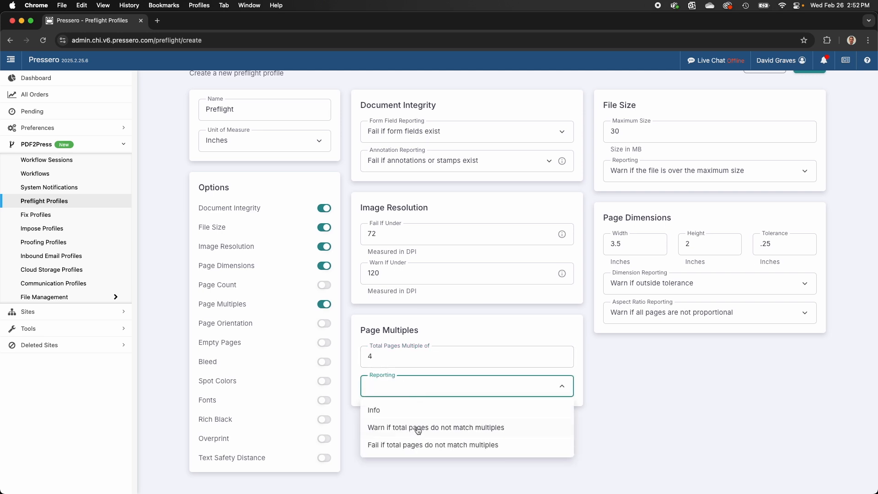
left_click(326, 305)
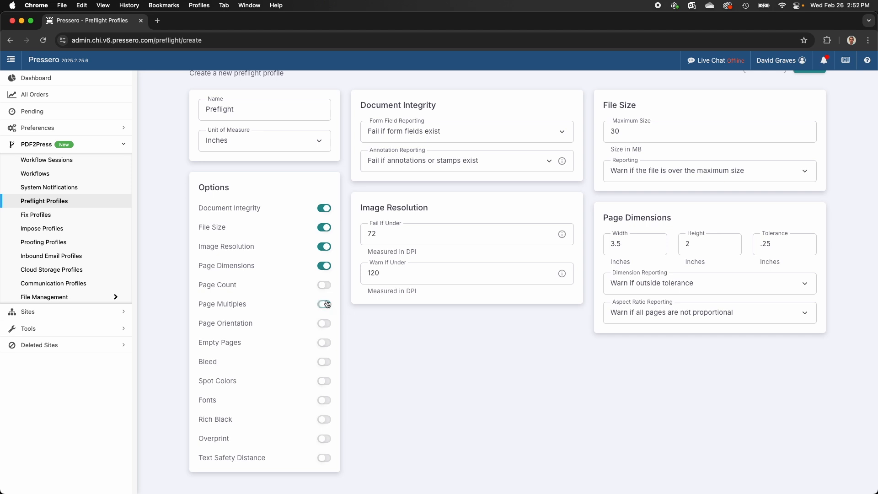
Disable the Page Dimensions, Image Resolution and File Size checks in the profile.
left_click(325, 266)
left_click(326, 248)
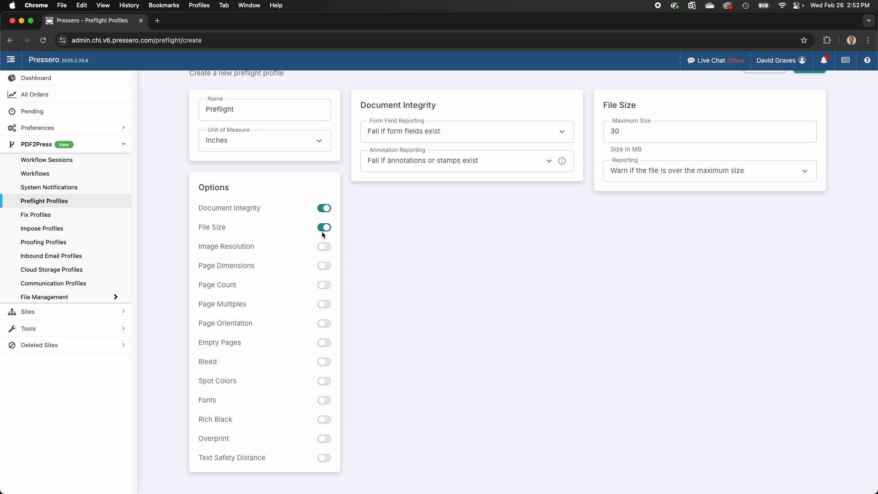
left_click(324, 227)
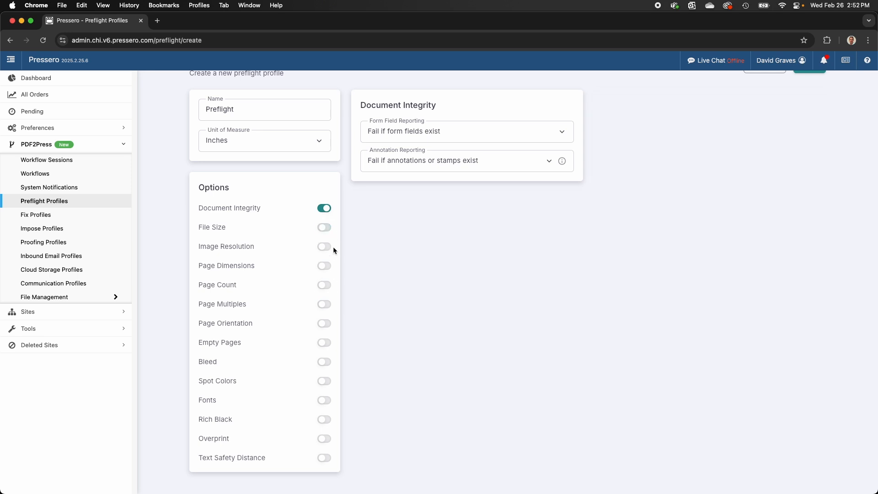
Temporarily enable the Page Orientation check to review its reporting choices, and disable it again.
left_click(325, 323)
left_click(709, 140)
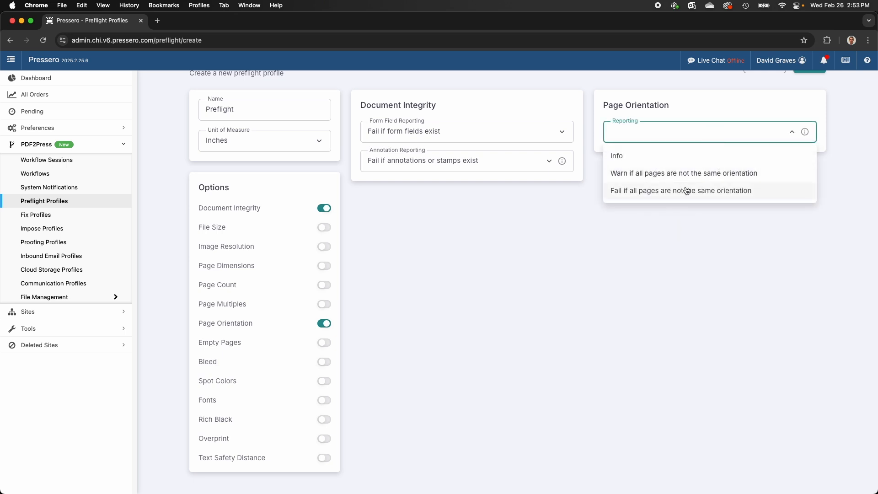
left_click(643, 213)
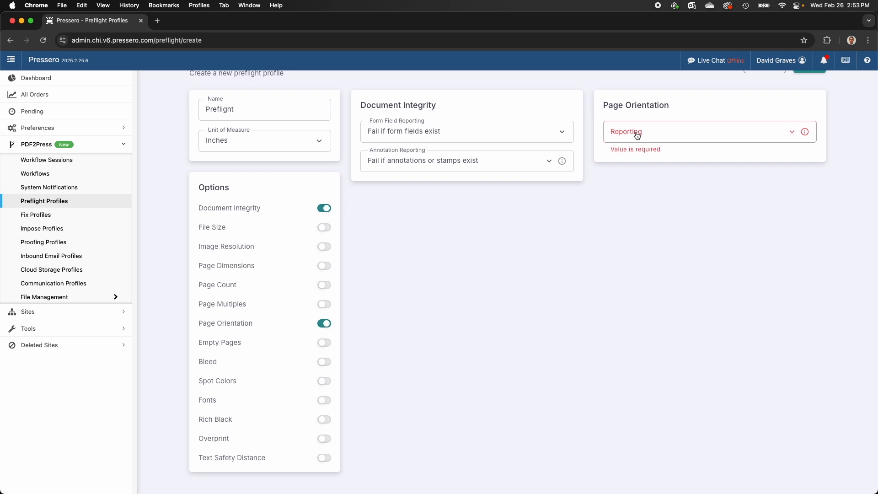
left_click(325, 325)
Temporarily enable the Empty Pages check to review its page check and reporting choices, and disable it again.
left_click(324, 343)
left_click(660, 138)
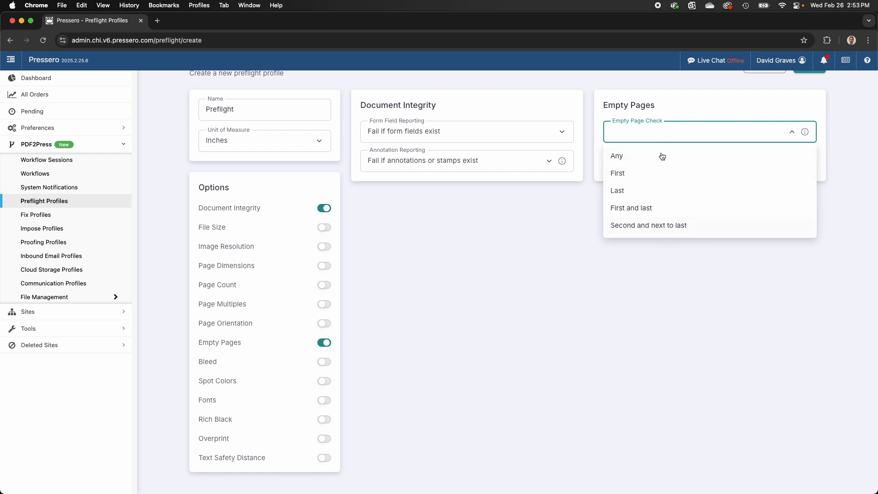
left_click(653, 274)
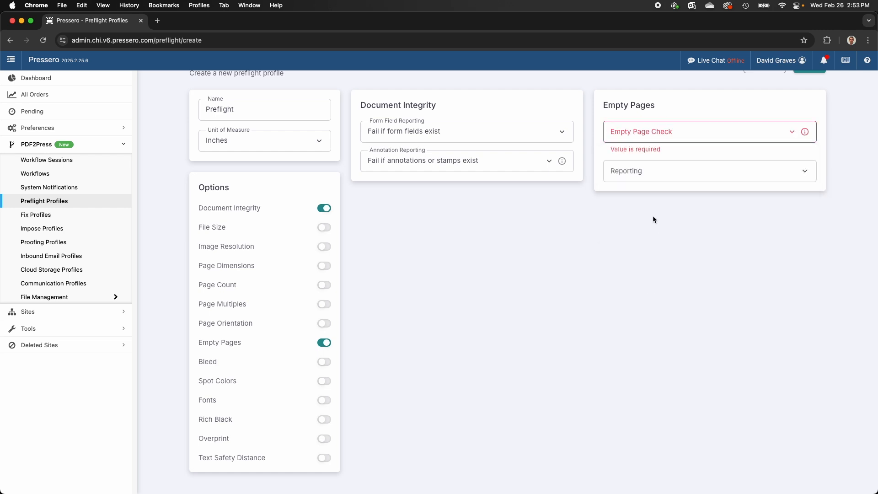
left_click(656, 177)
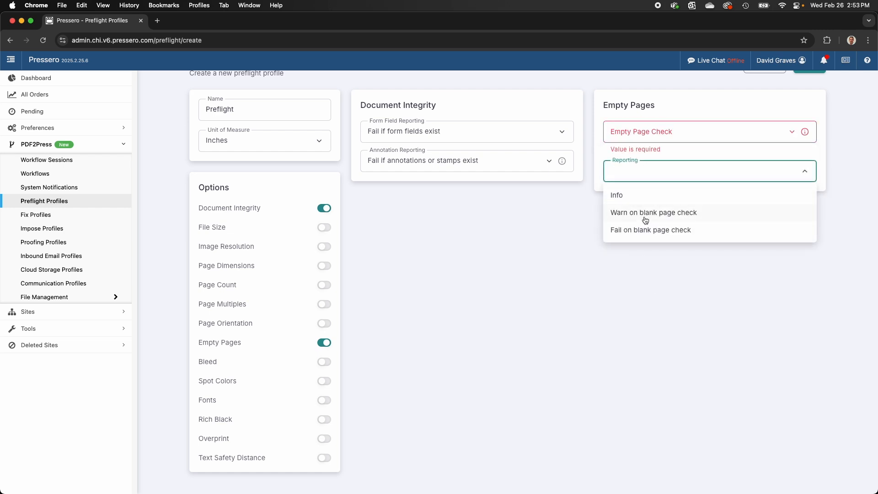
left_click(640, 260)
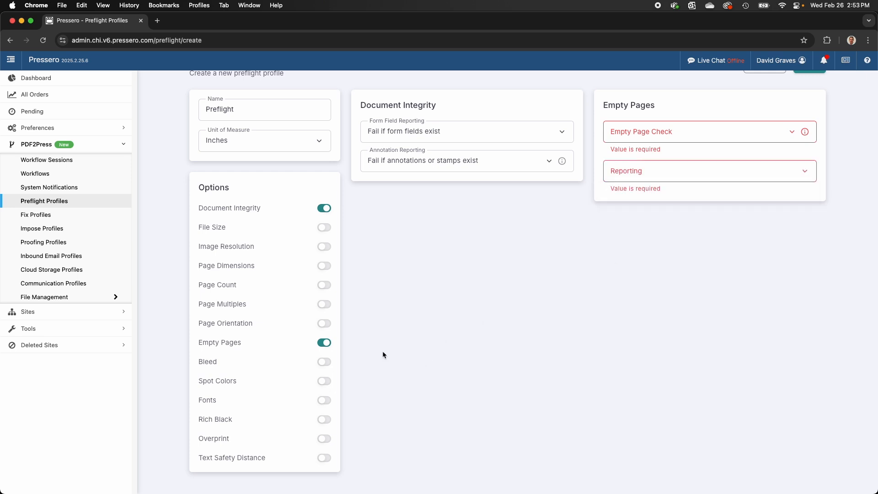
left_click(328, 346)
Try the Bleed check with a minimum size of .125 inches, review its reporting choices, and disable it again.
left_click(324, 363)
left_click(668, 130)
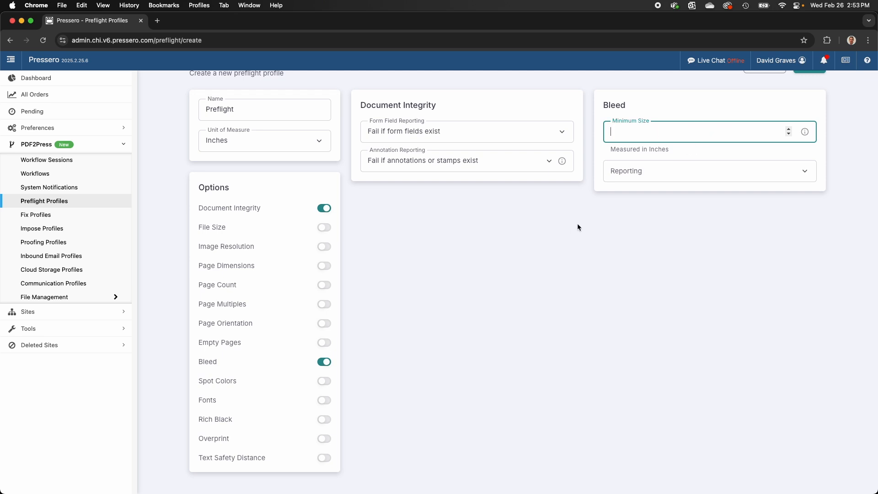
type(".125")
key("Tab")
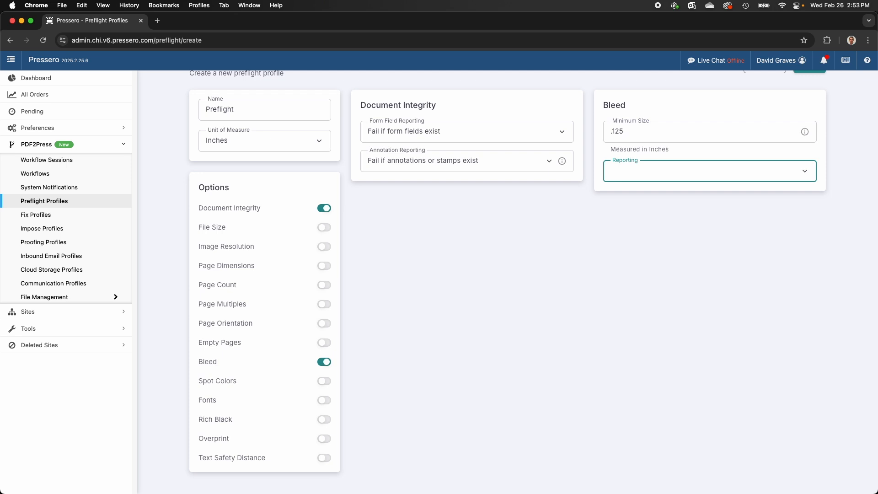
left_click(634, 179)
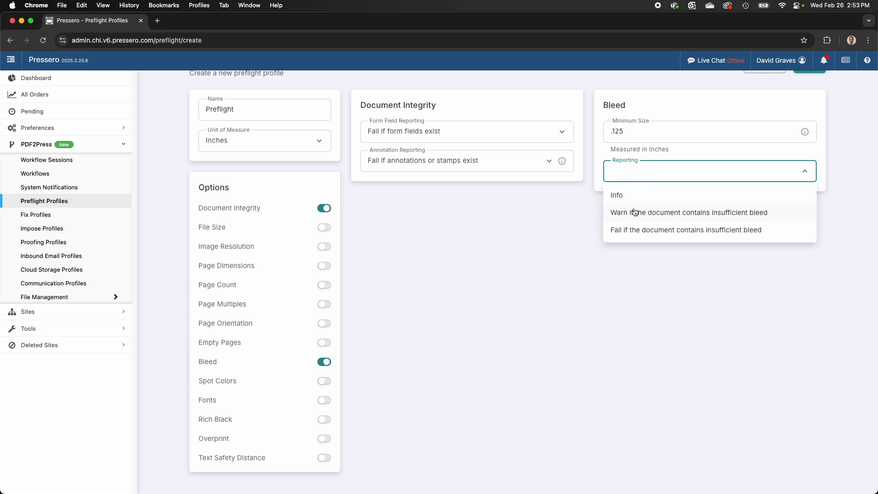
left_click(451, 293)
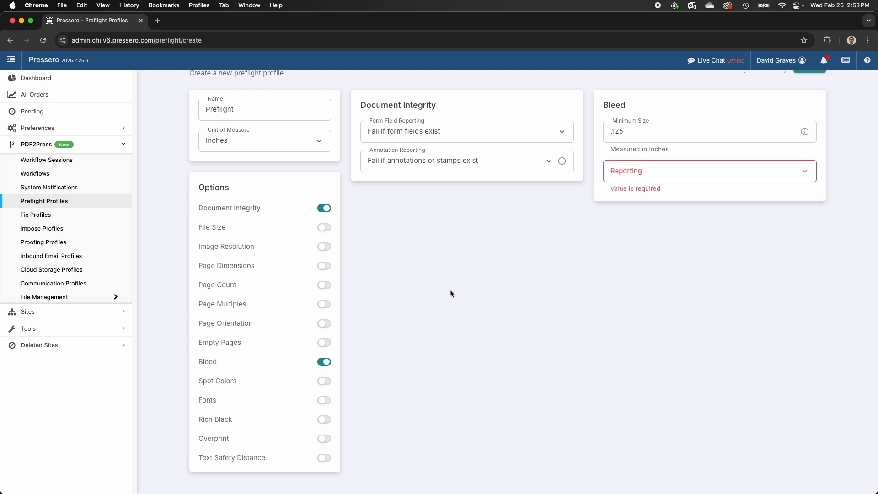
left_click(323, 362)
Temporarily enable the Spot Colors check to review its consent type, allowed colors and required colors settings, and disable it again.
left_click(323, 381)
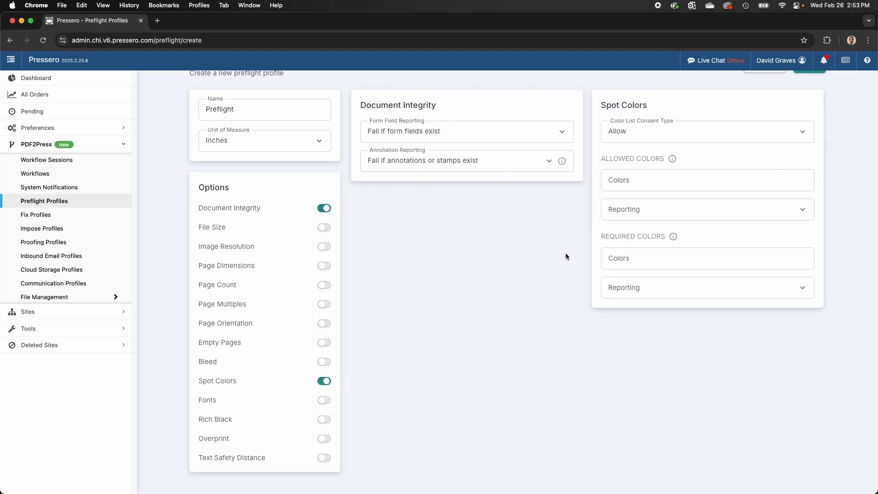
left_click(705, 134)
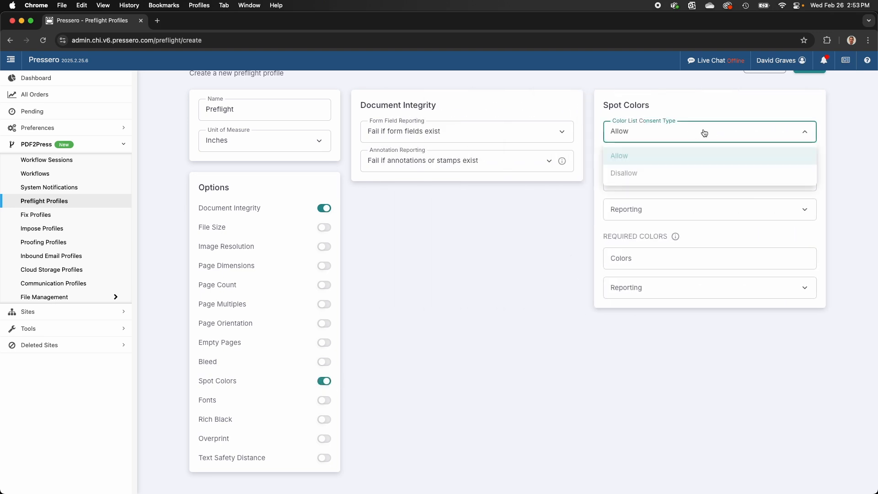
left_click(699, 157)
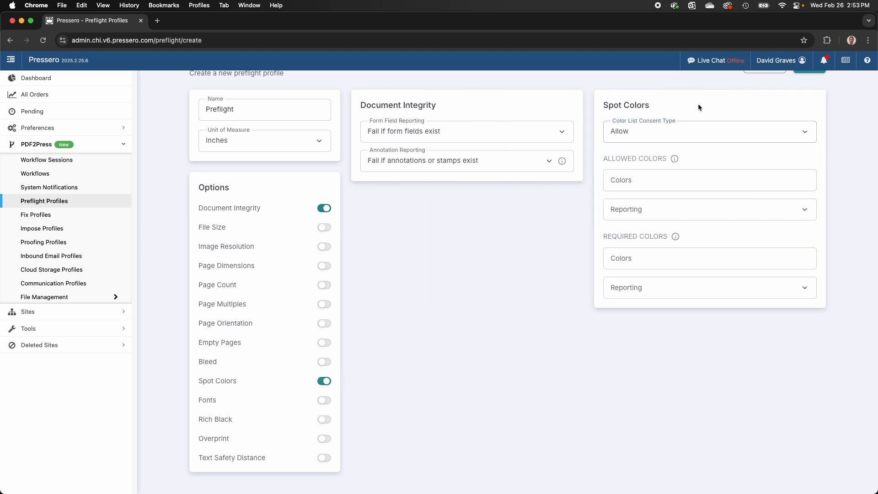
left_click(647, 181)
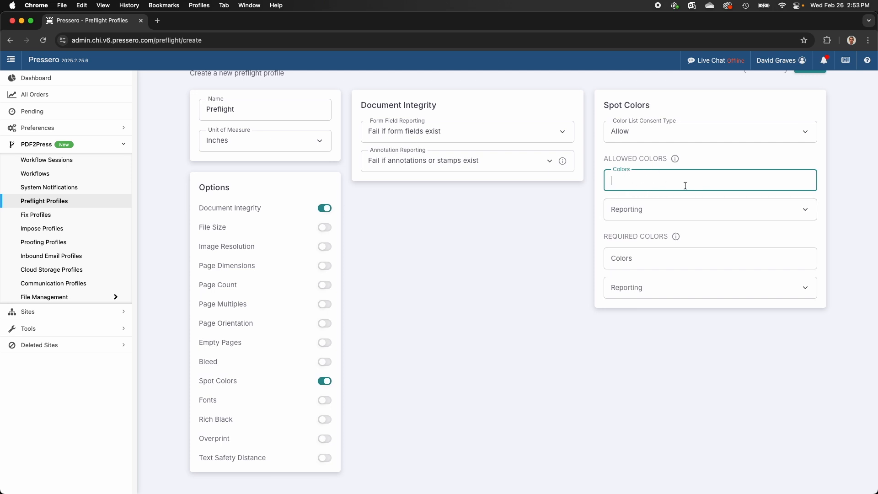
left_click(724, 212)
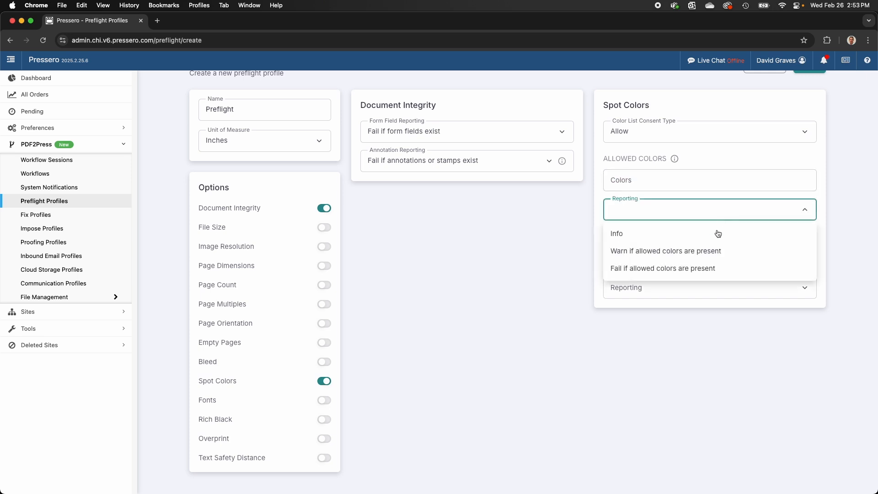
left_click(719, 308)
left_click(657, 259)
left_click(670, 261)
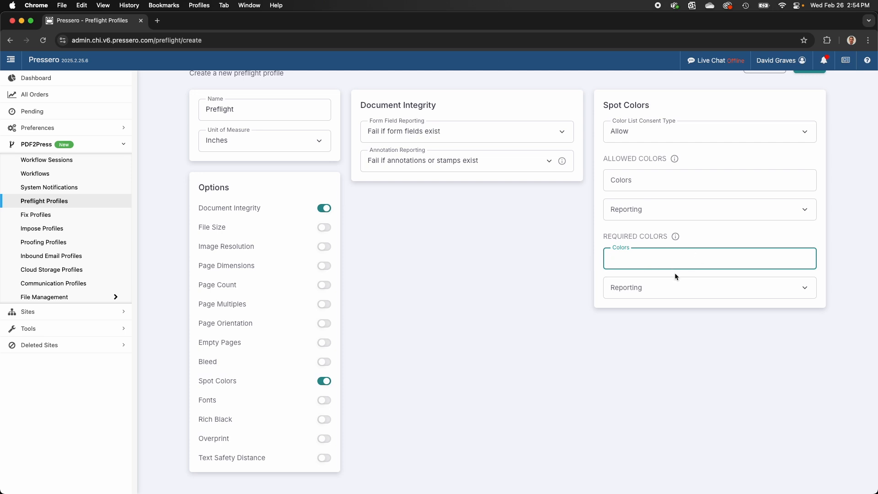
left_click(324, 381)
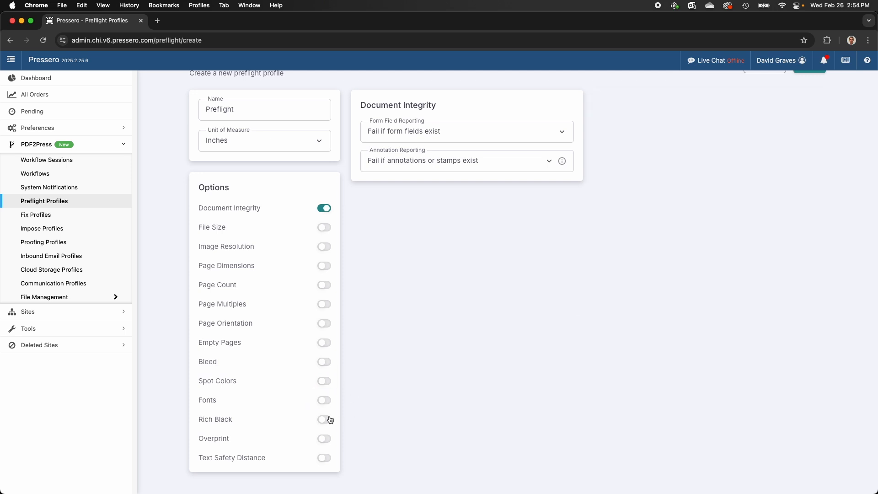
Temporarily enable the Fonts check to review its font size and embed reporting choices, and disable it again.
left_click(324, 400)
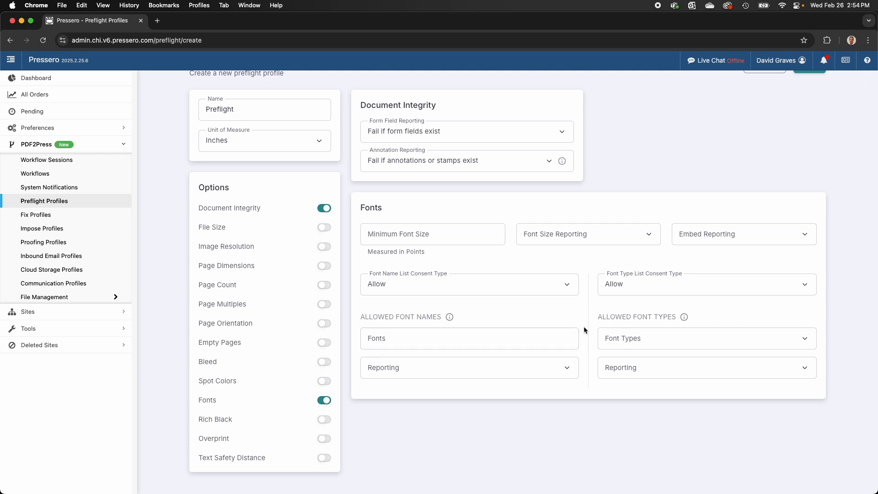
left_click(586, 241)
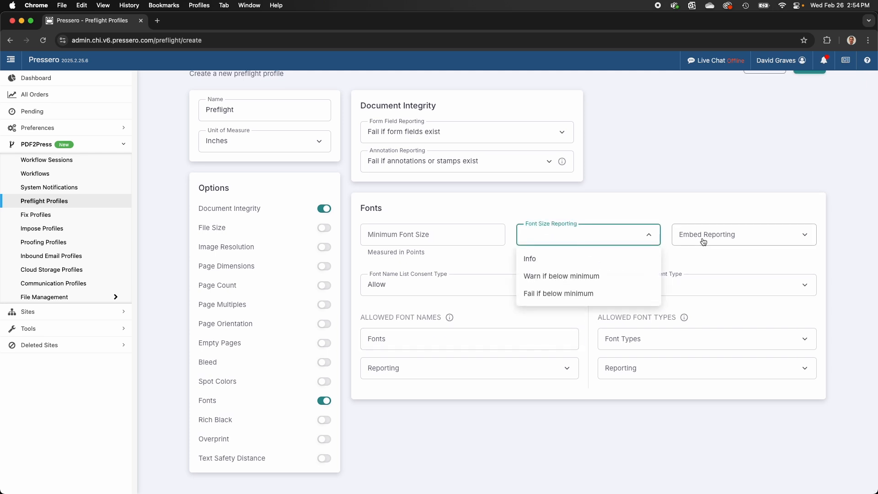
left_click(732, 235)
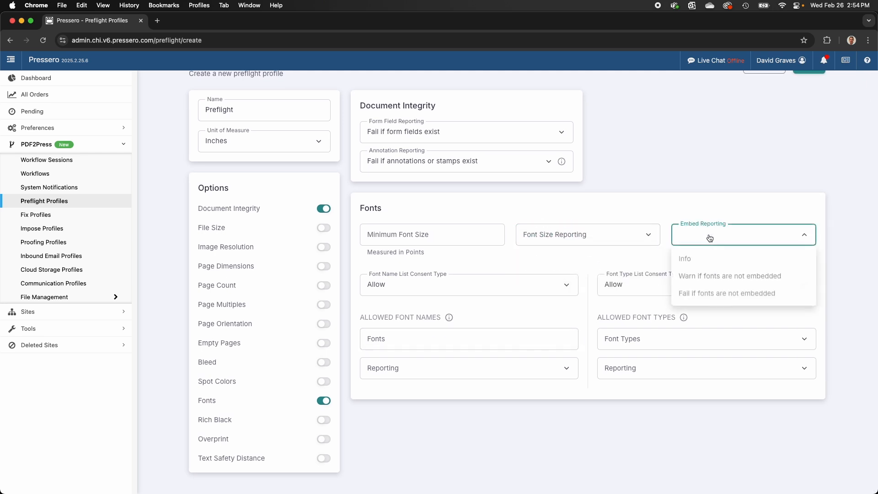
left_click(487, 210)
left_click(332, 401)
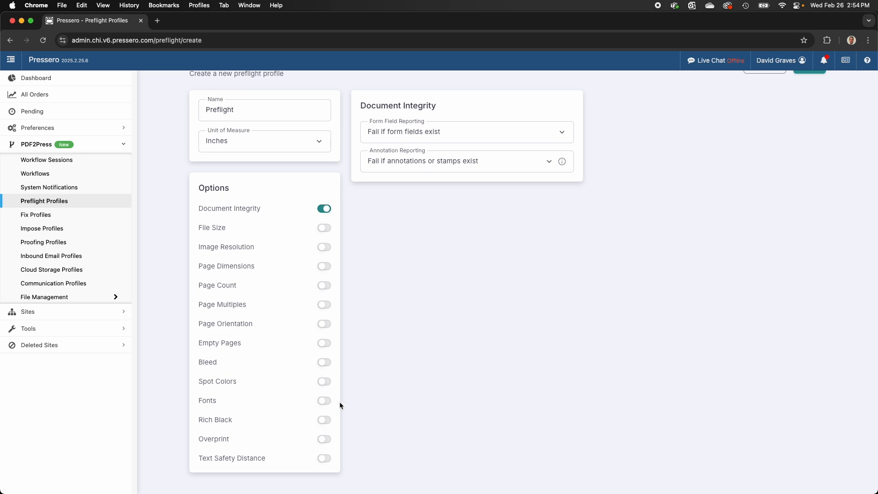
Try the Rich Black check with a maximum CMYK of 300%, review its reporting choices, and disable it again.
left_click(324, 419)
left_click(663, 132)
type("300")
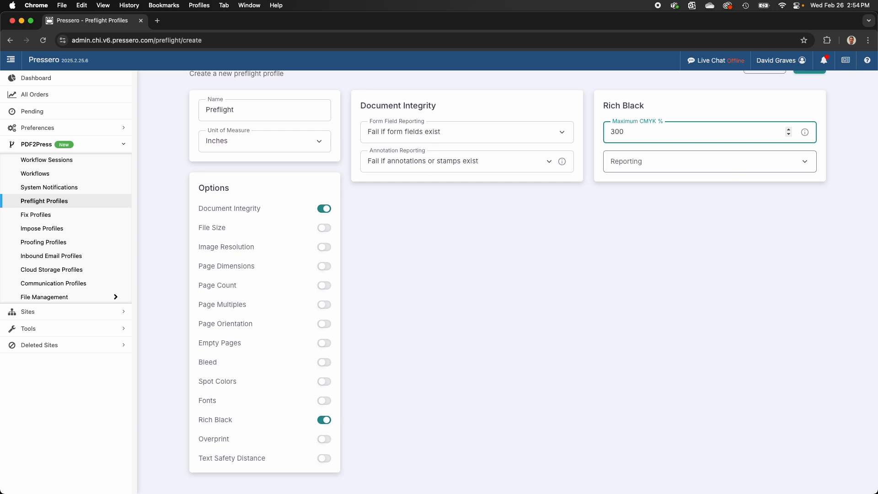
key("Tab")
left_click(713, 169)
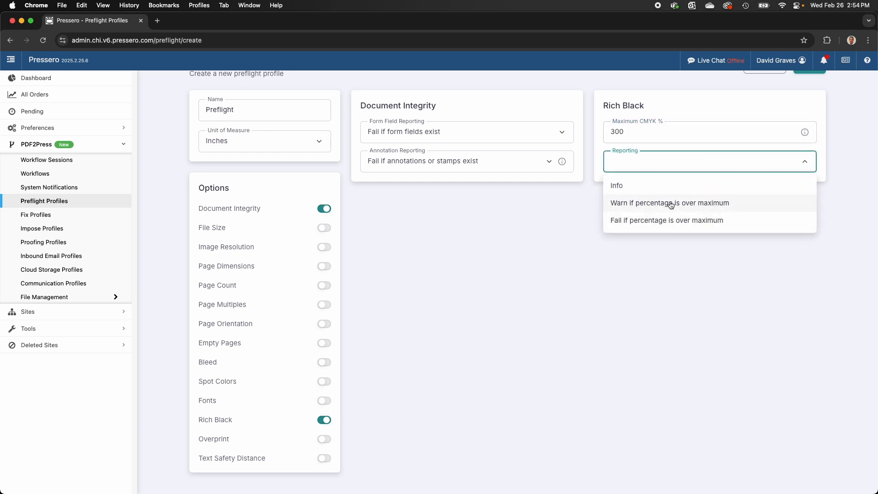
left_click(523, 297)
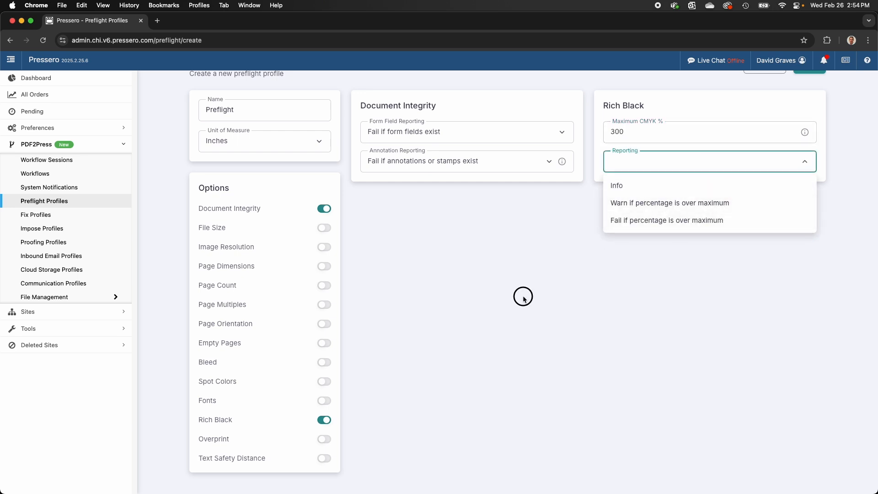
left_click(325, 420)
Temporarily enable the Overprint check to review its vector reporting choices and spot color settings, and disable it again.
left_click(325, 439)
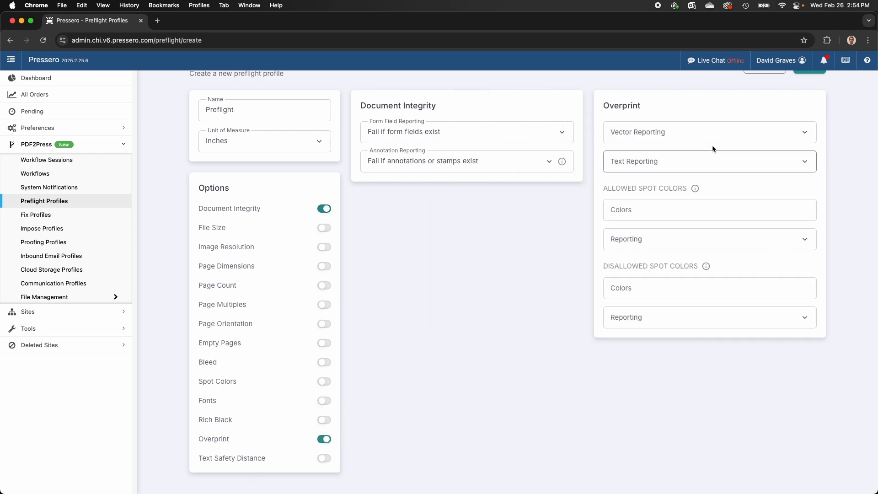
left_click(685, 134)
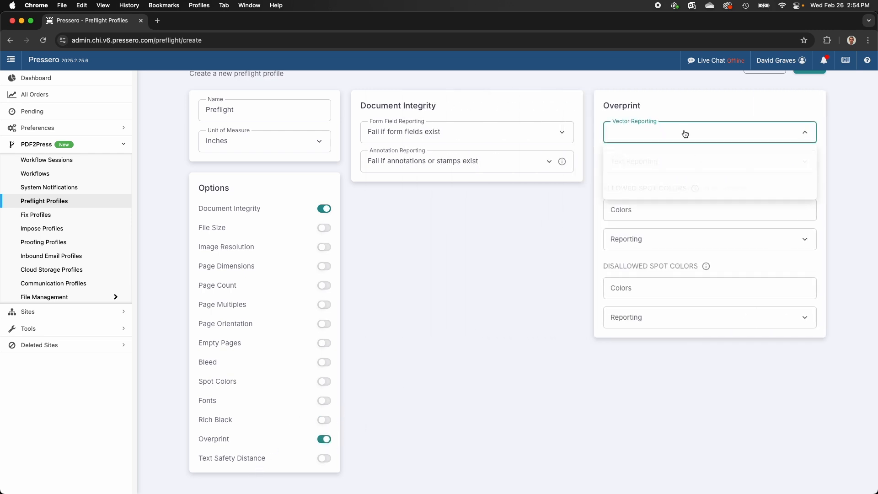
left_click(666, 101)
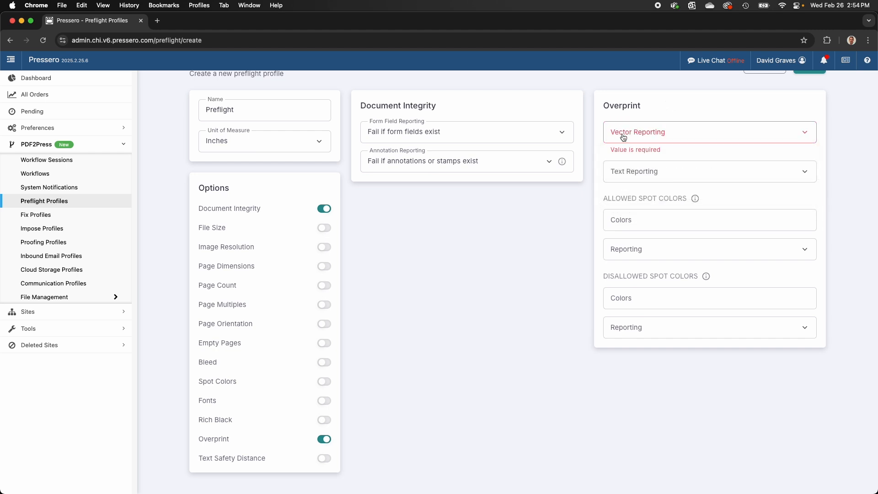
left_click(640, 134)
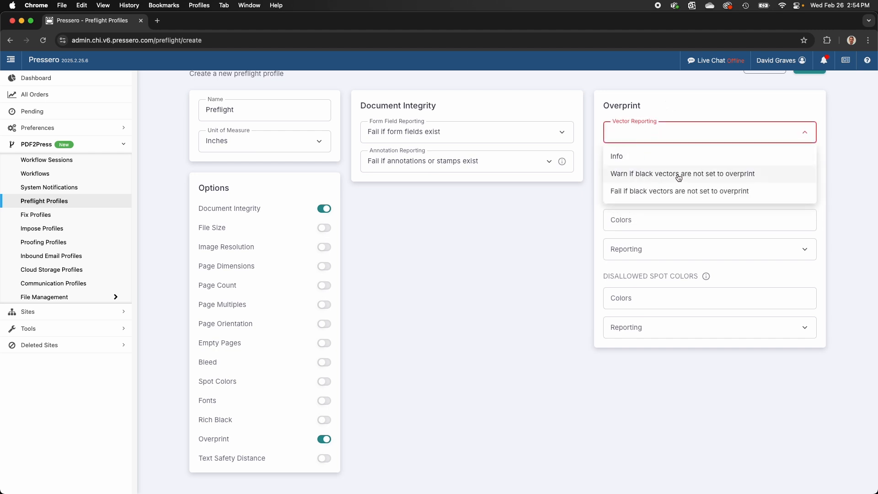
left_click(575, 207)
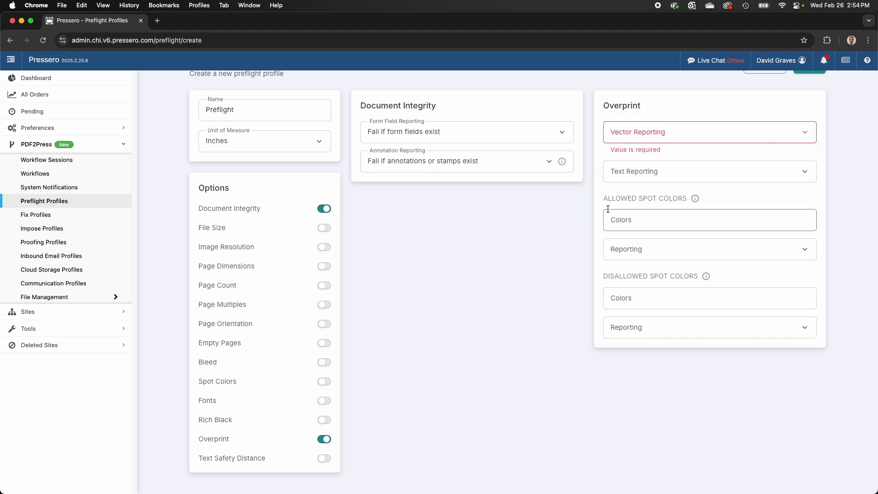
left_click(664, 215)
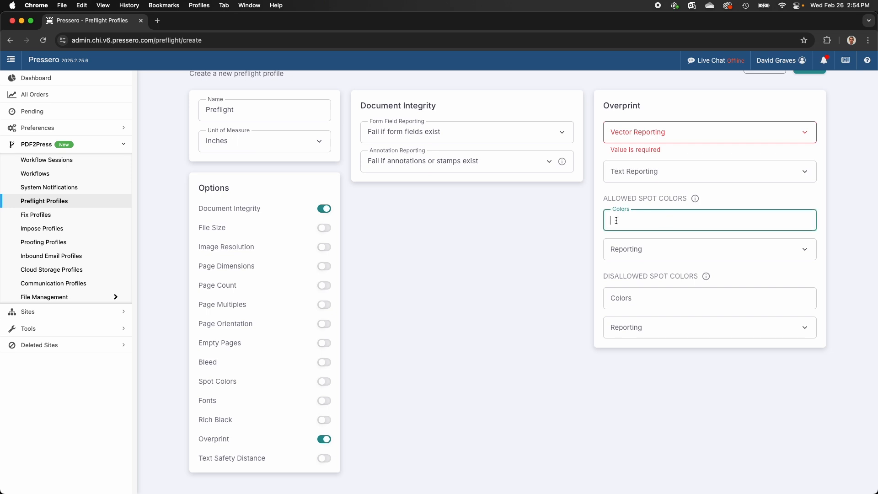
scroll(653, 256, "down", 1)
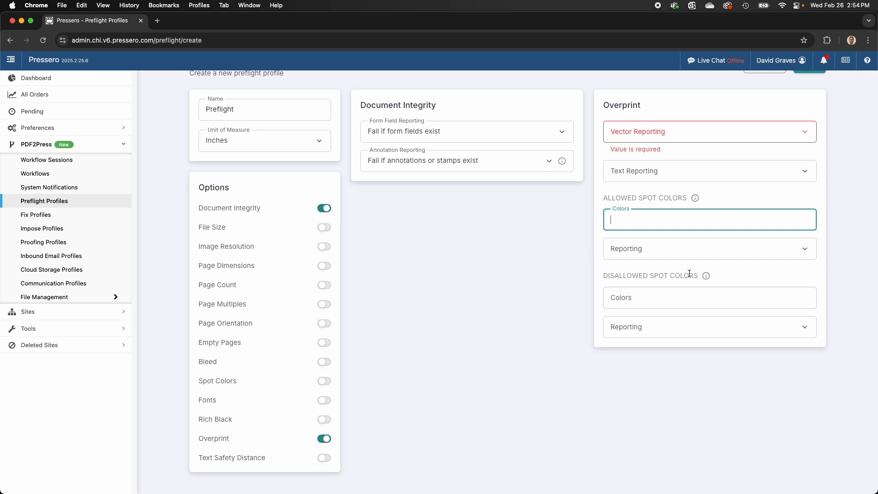
left_click(322, 439)
Enable the Text Safety Distance check with a distance from edge of .125 inches and review its reporting choices.
left_click(326, 458)
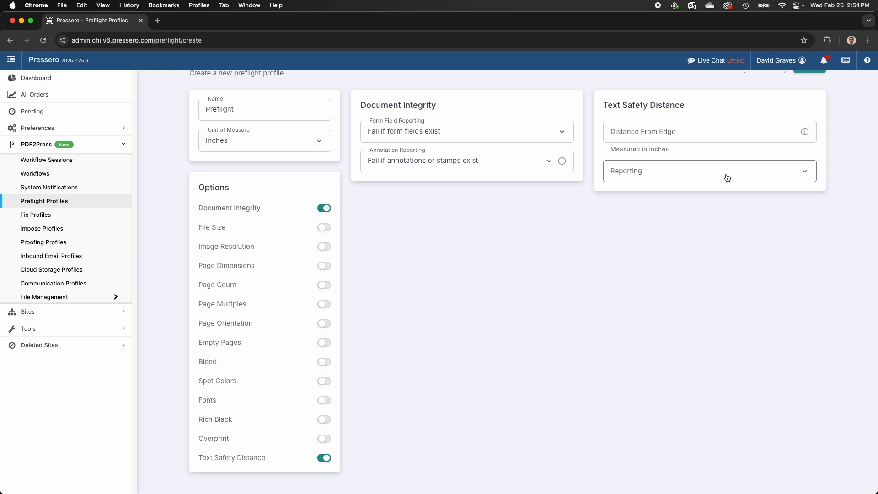
left_click(649, 132)
type(".125")
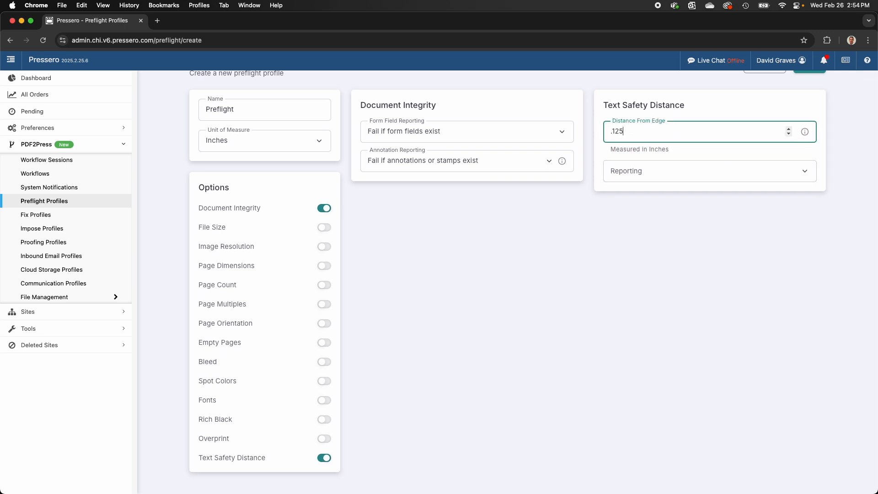
left_click(715, 176)
left_click(681, 265)
scroll(357, 177, "up", 2)
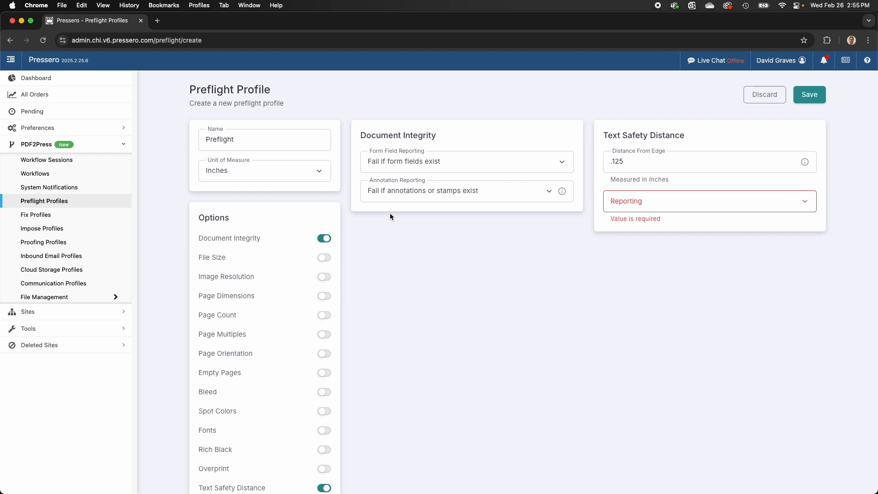
Start a new fix profile named Fix and check its unit of measure choices, keeping inches.
left_click(30, 215)
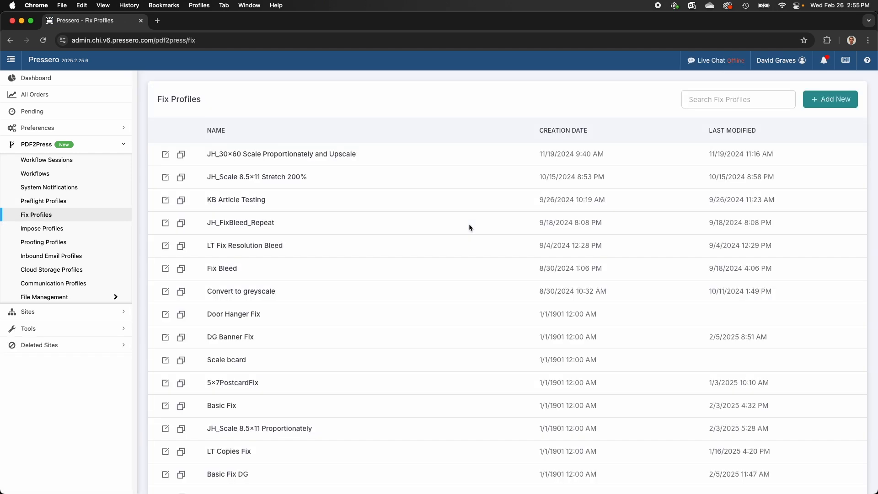
left_click(819, 98)
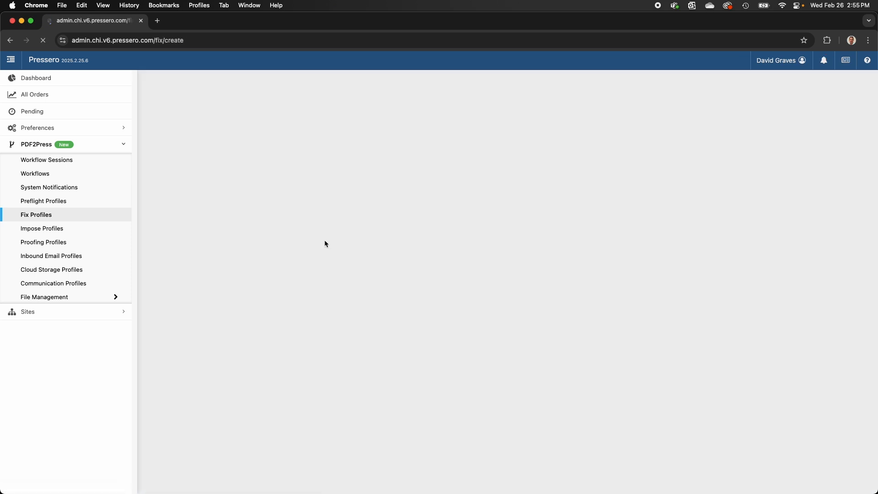
left_click(235, 139)
type("Fix")
left_click(231, 167)
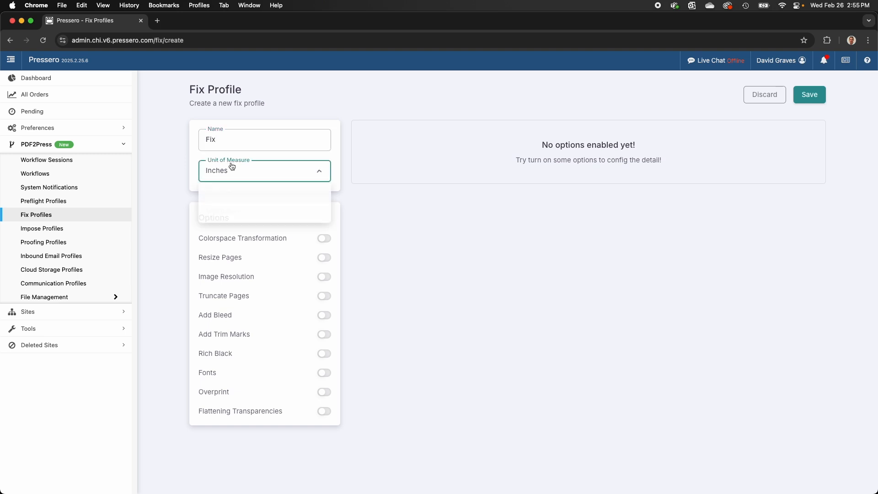
left_click(404, 237)
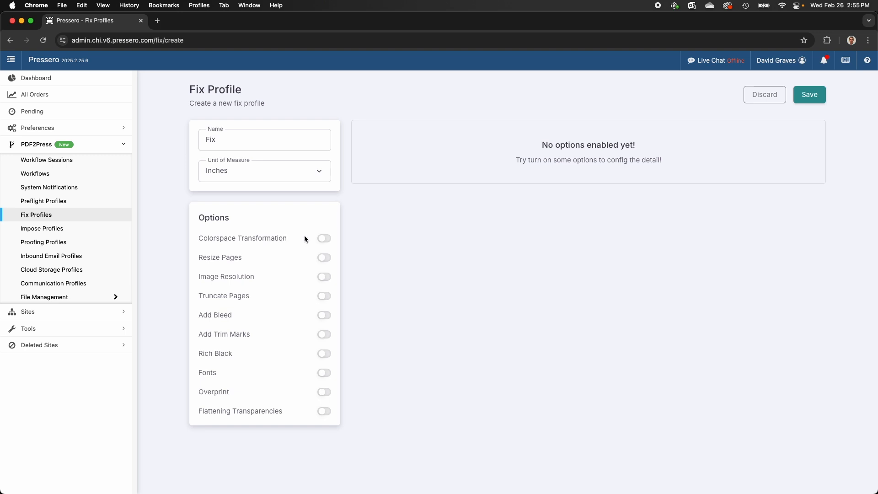
Temporarily enable Colorspace Transformation to review the available ICC conversion profiles, and disable it again.
left_click(324, 238)
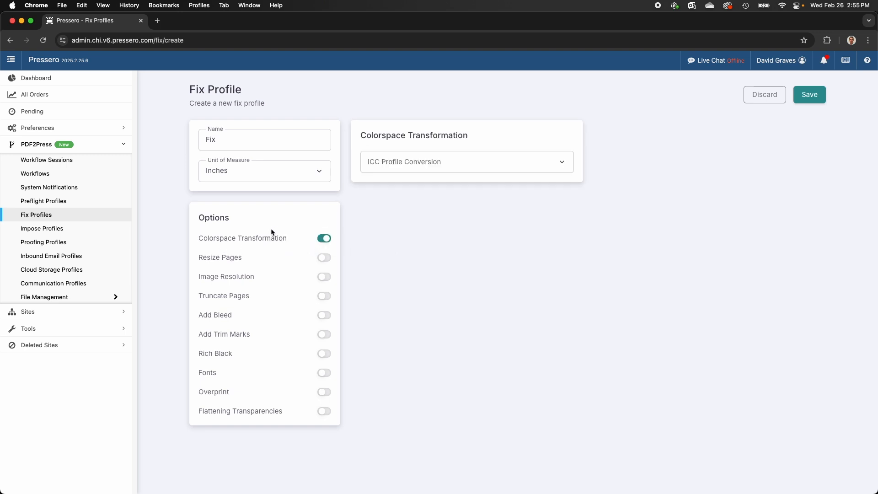
left_click(437, 166)
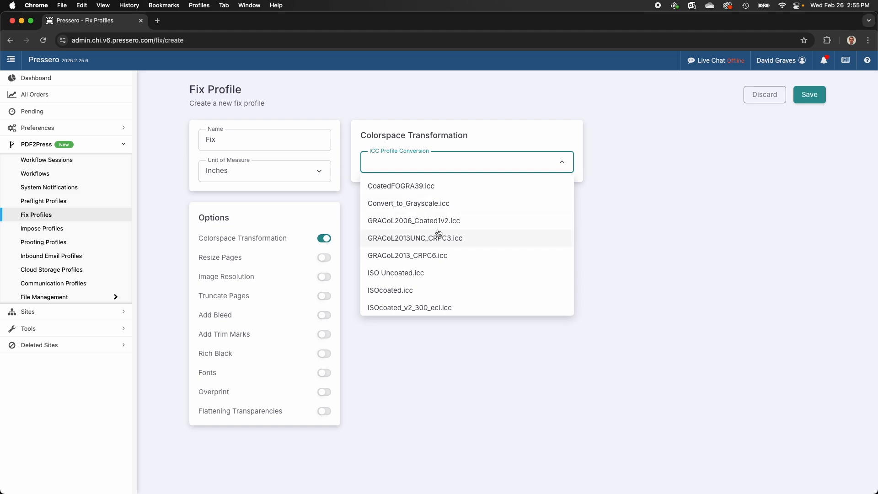
scroll(445, 278, "down", 3)
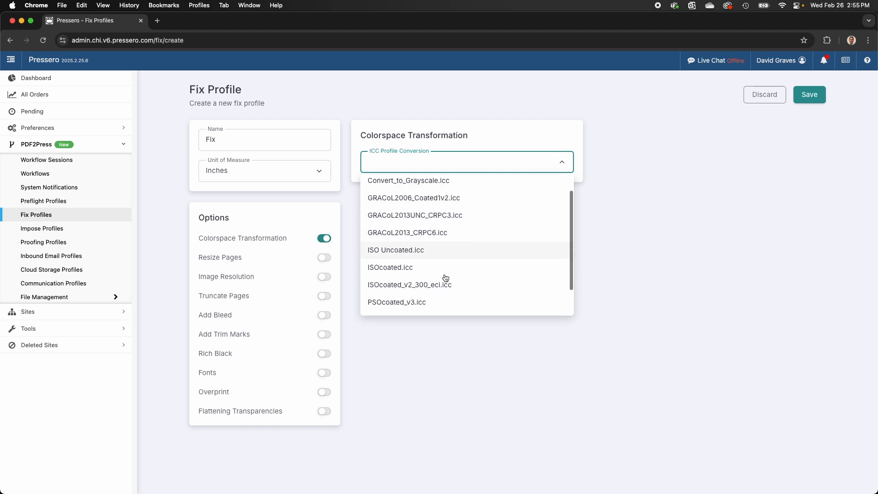
scroll(445, 274, "up", 3)
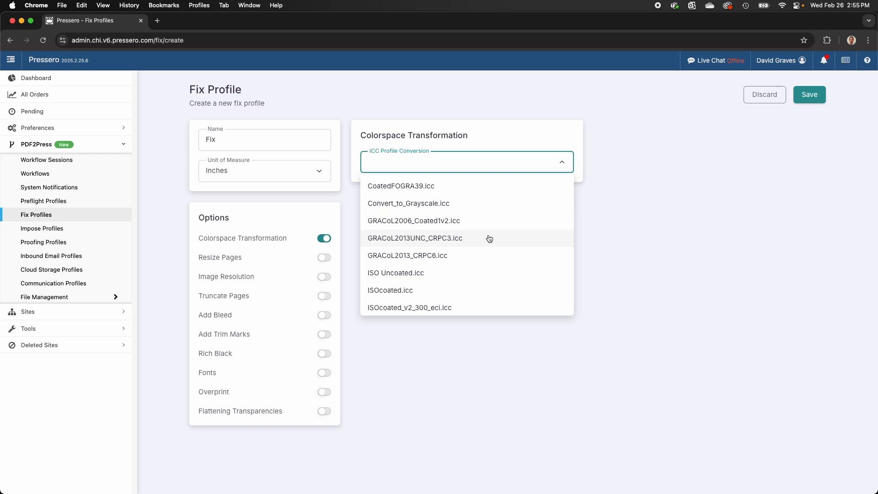
left_click(649, 213)
left_click(328, 239)
Temporarily enable Resize Pages to review its width, height and scaling choices, and disable it again.
left_click(324, 257)
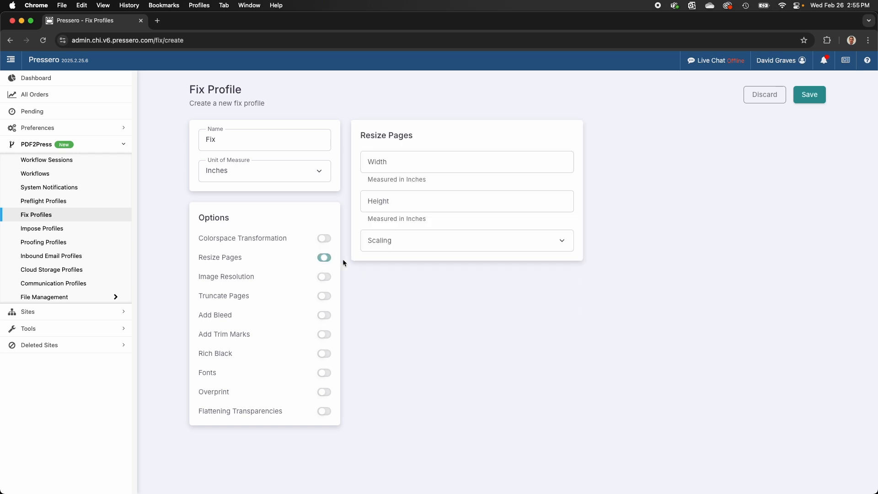
left_click(412, 240)
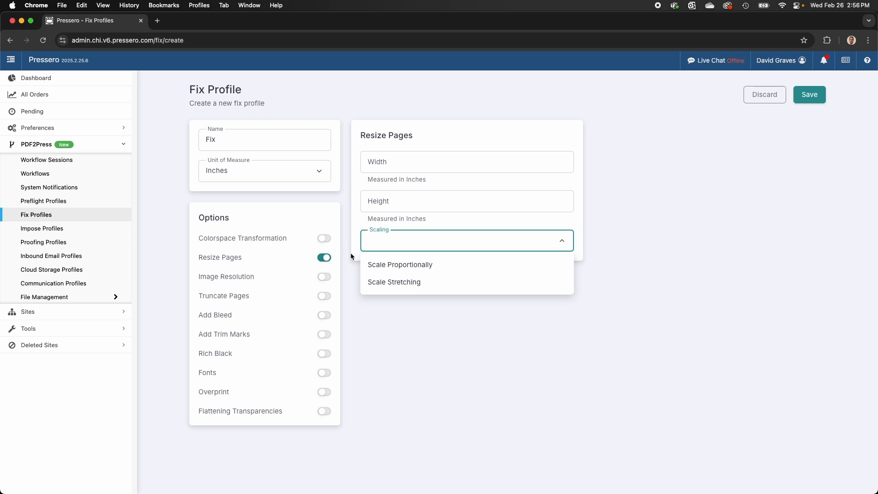
left_click(323, 258)
Try the Image Resolution fix with an upscale value of 300 DPI, and disable it again.
left_click(324, 277)
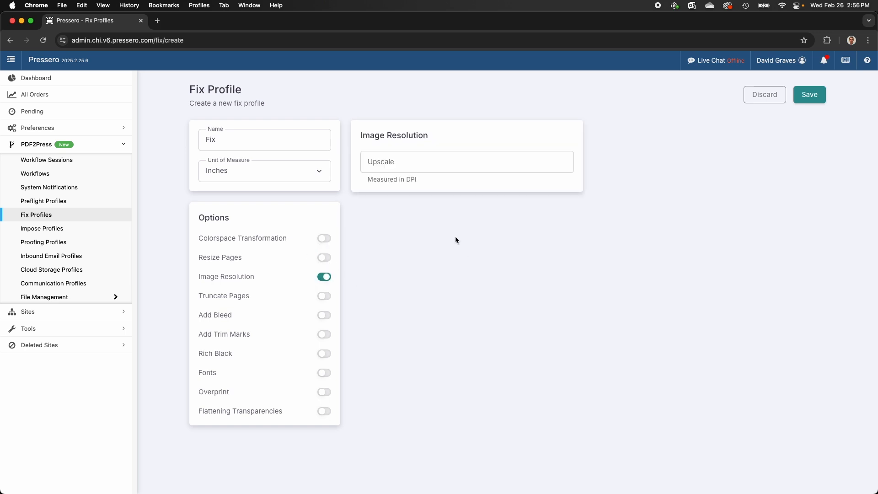
left_click(395, 167)
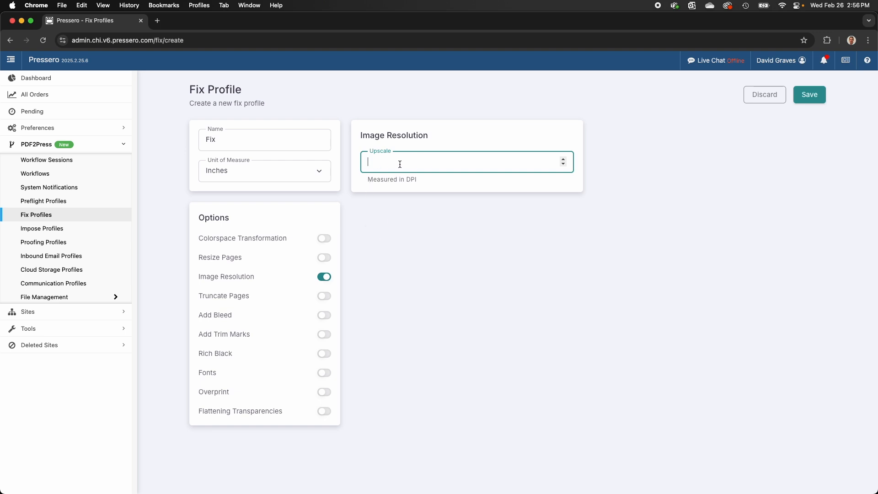
type("300")
left_click(326, 277)
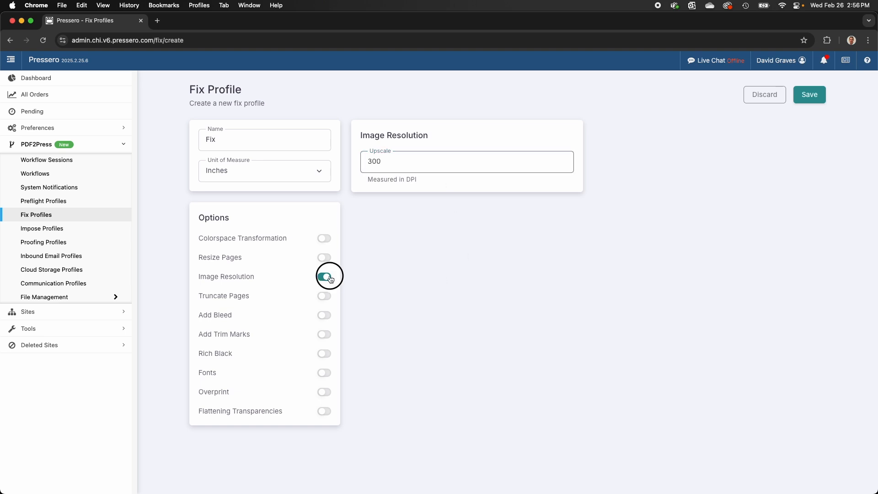
Temporarily enable Truncate Pages to review its page removal limit, and disable it again.
left_click(324, 297)
left_click(401, 161)
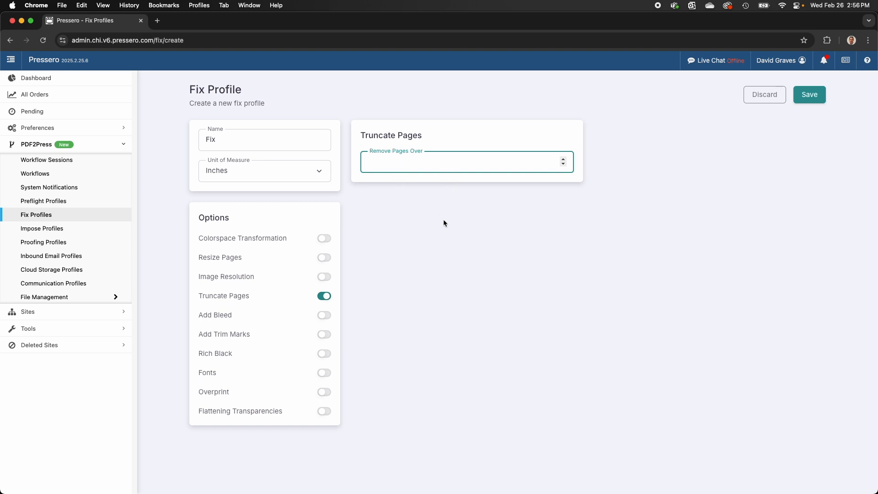
left_click(326, 296)
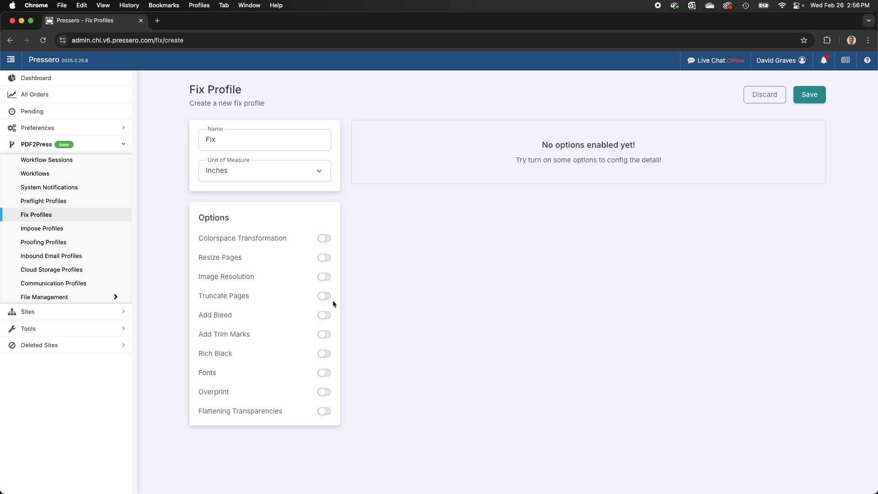
Try Add Bleed with a .125-inch bleed size and review its methods, preview Add Trim Marks, and disable both fixes again.
left_click(326, 313)
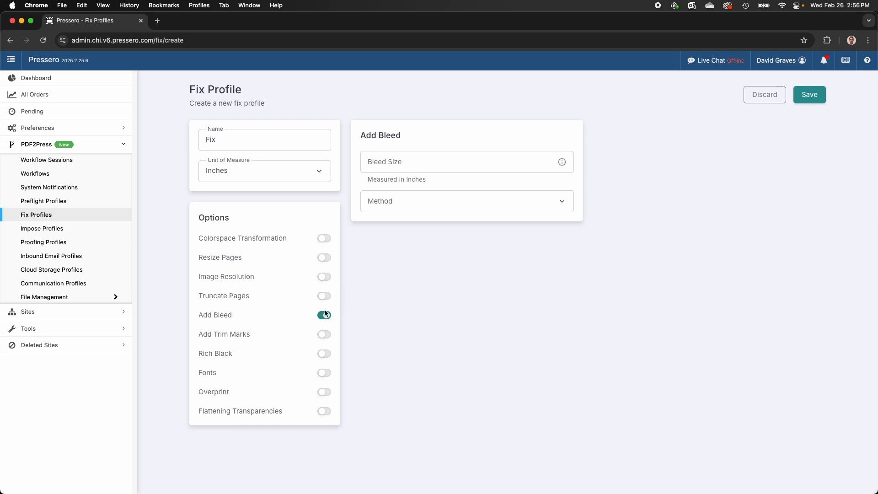
left_click(384, 163)
type(".125")
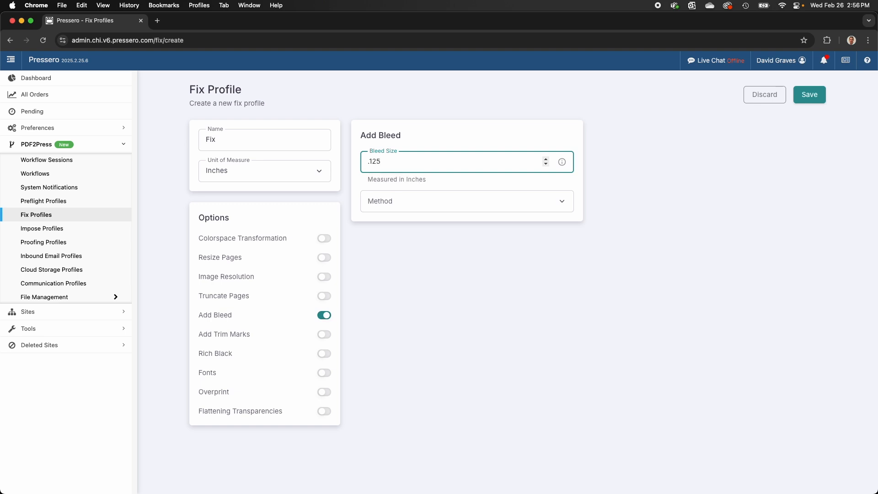
left_click(394, 201)
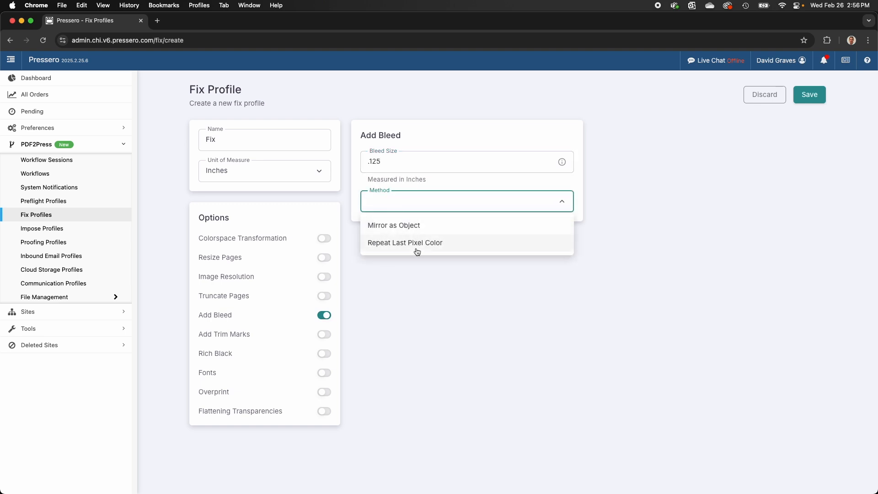
left_click(324, 315)
left_click(324, 334)
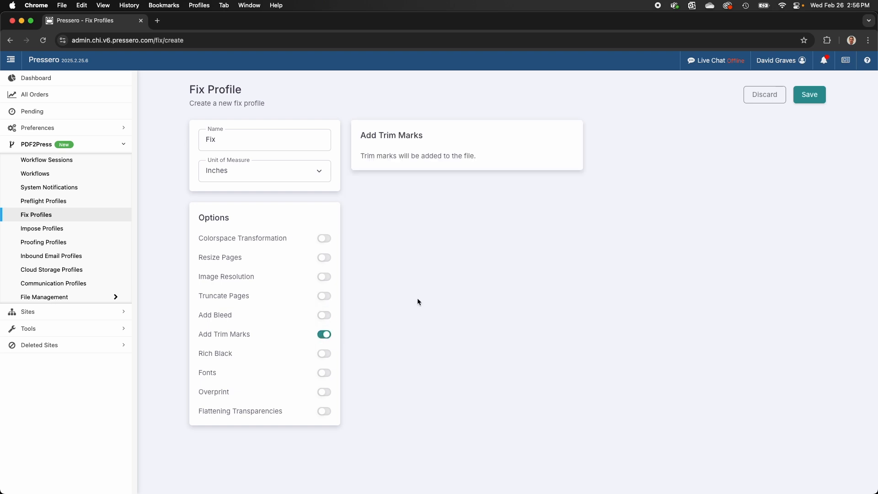
left_click(324, 337)
Enable the Rich Black fix and turn on the conversion of 100% process black objects.
left_click(326, 355)
left_click(396, 159)
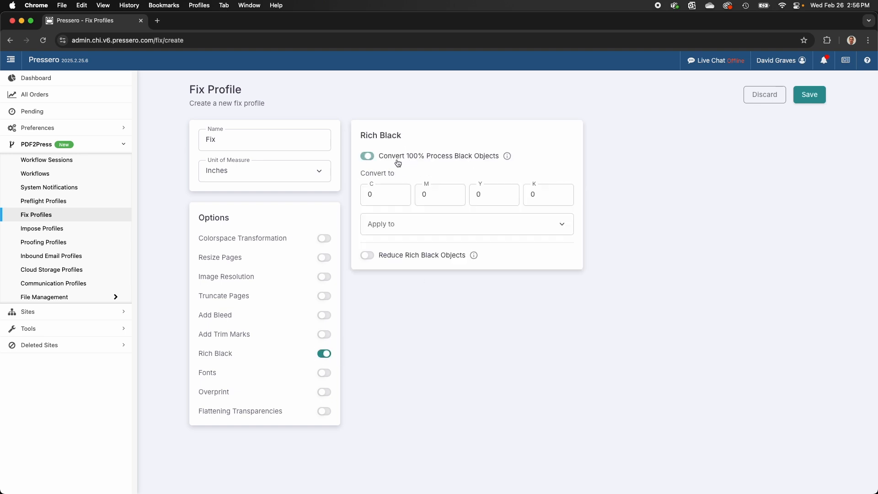
left_click(375, 198)
left_click_drag(380, 196, 364, 196)
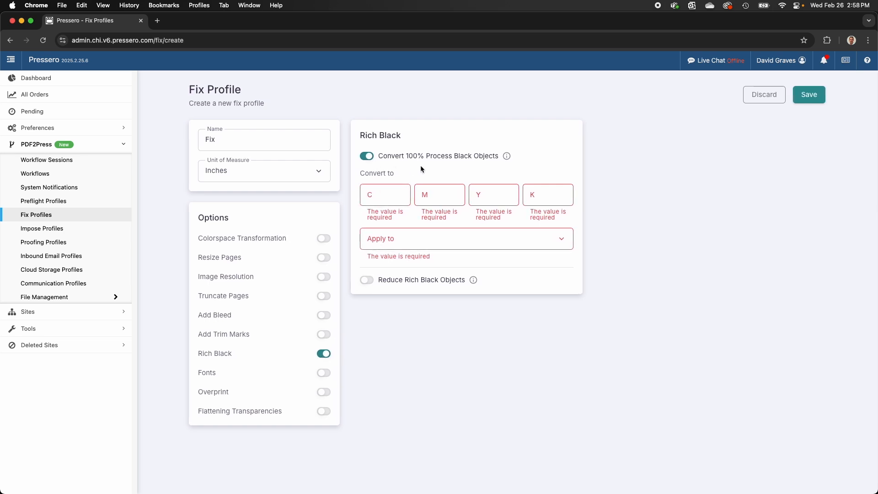
Set the process black conversion to C 40, M 40, Y 30, K 100, applied to Text and Vectors.
left_click(386, 193)
type("40")
key("Tab")
type("40")
key("Tab")
type("30")
key("Tab")
type("10")
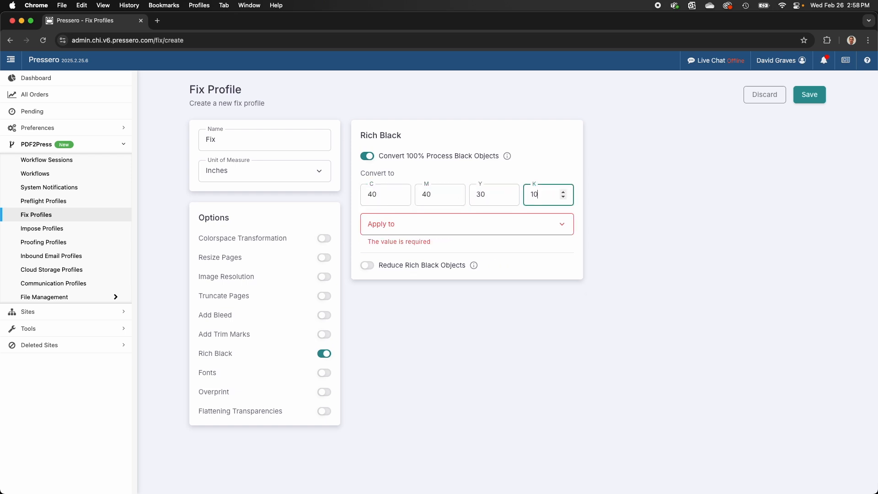
left_click(398, 225)
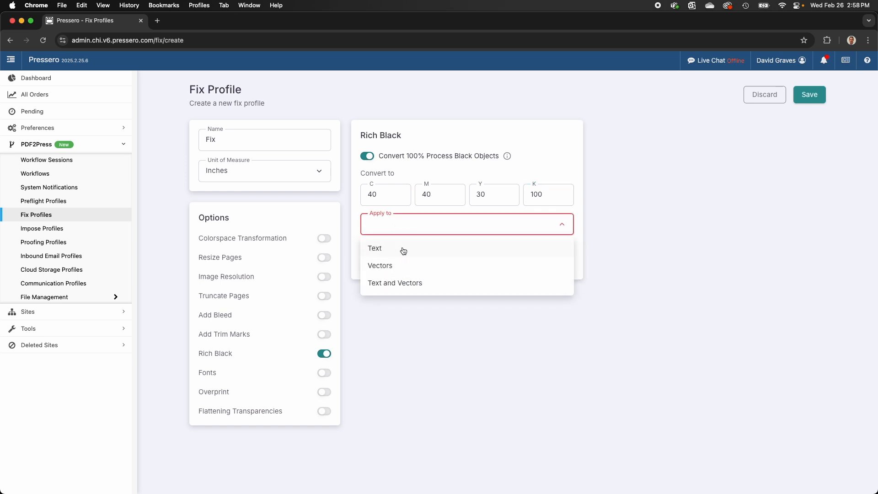
left_click(397, 283)
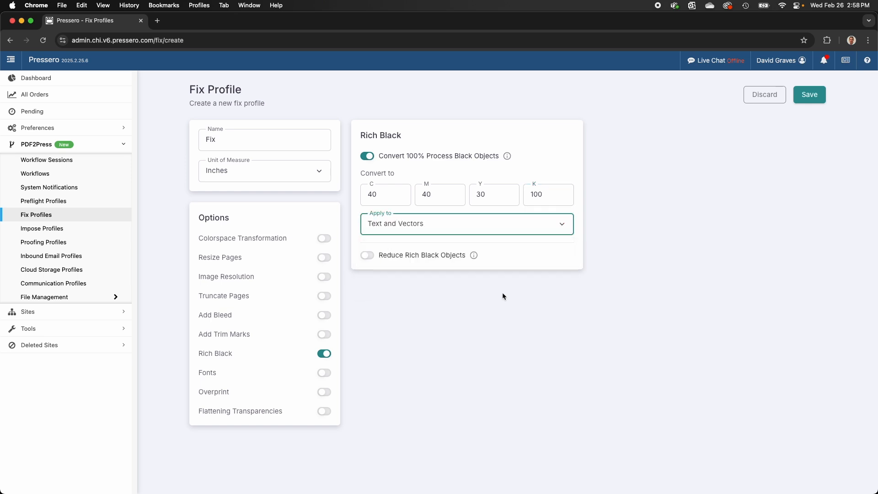
Enable Reduce Rich Black Objects with 320% maximum ink and C 40, M 40, Y 30, K 100, and review what it can apply to.
left_click(368, 256)
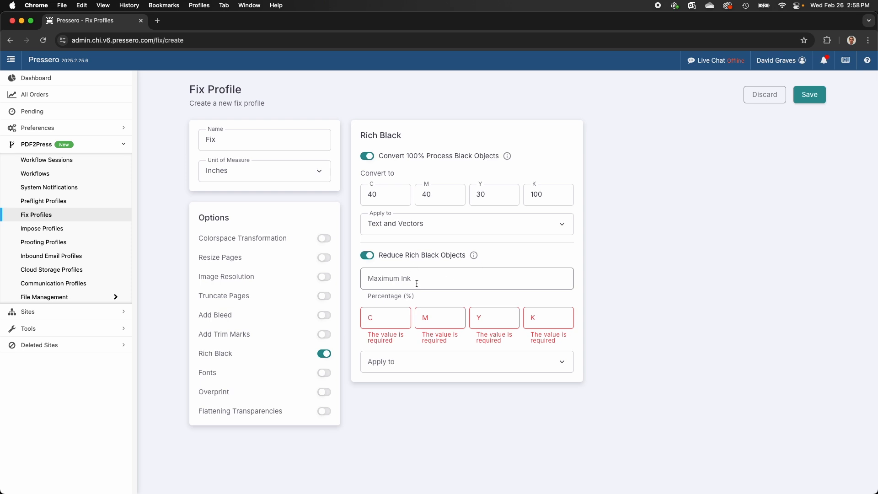
left_click(381, 279)
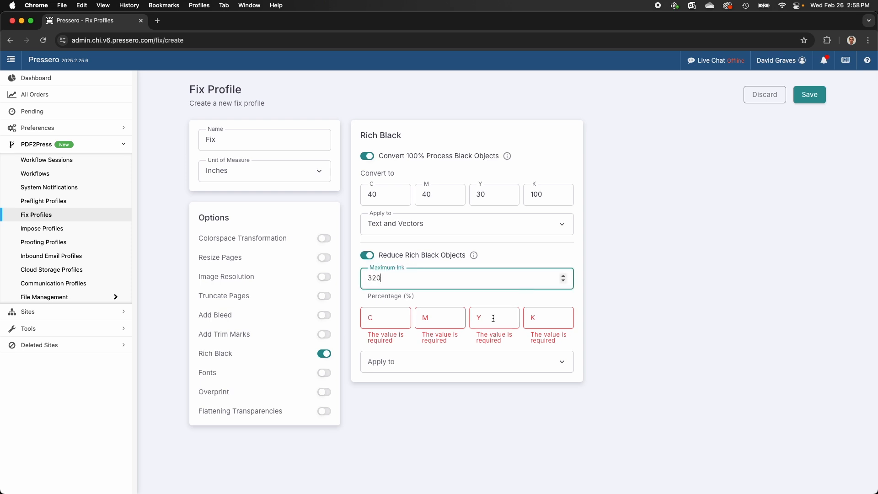
left_click(375, 319)
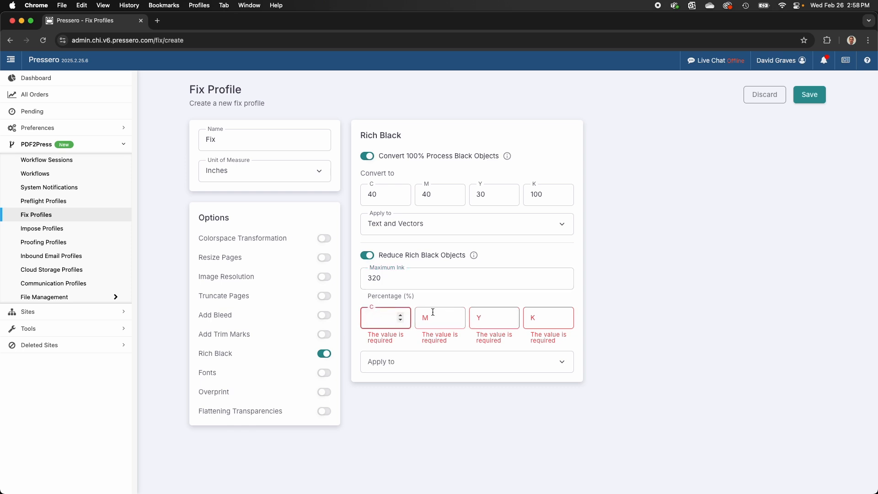
type("40")
key("Tab")
type("40")
key("Tab")
type("30")
key("Tab")
type("100")
left_click(438, 348)
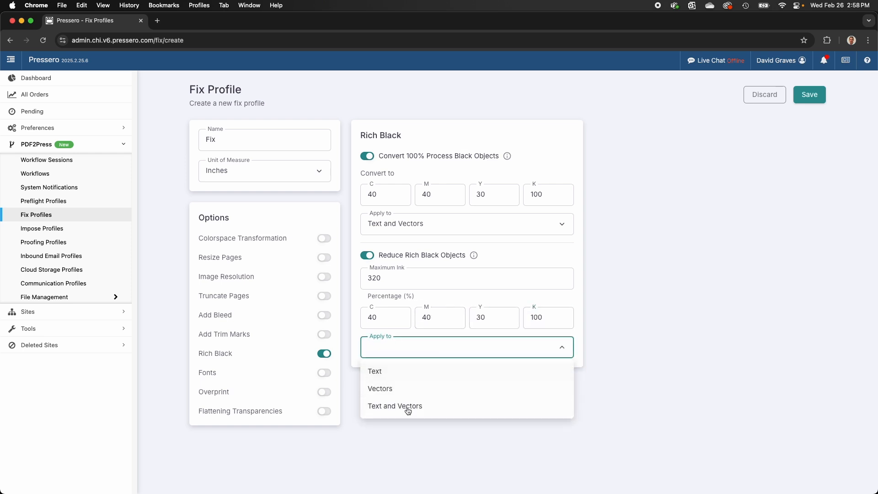
Disable the Rich Black fix, and briefly enable Fonts to review its Outline Fonts option.
left_click(326, 355)
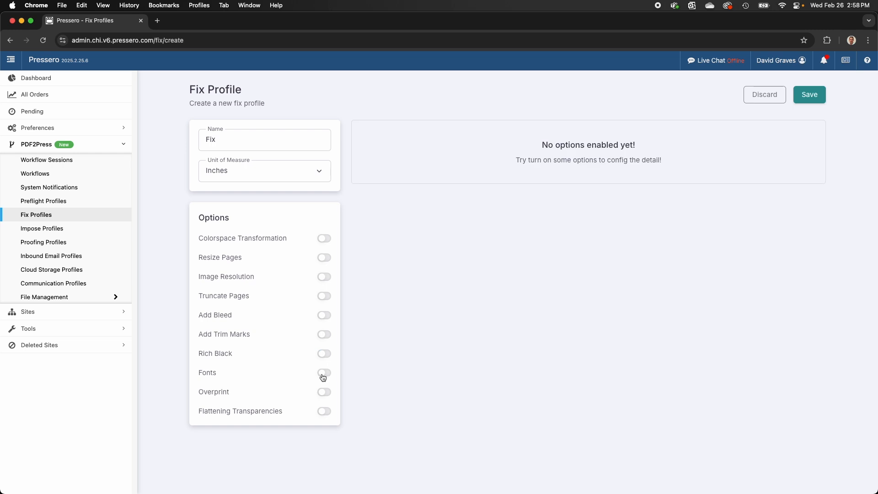
left_click(323, 374)
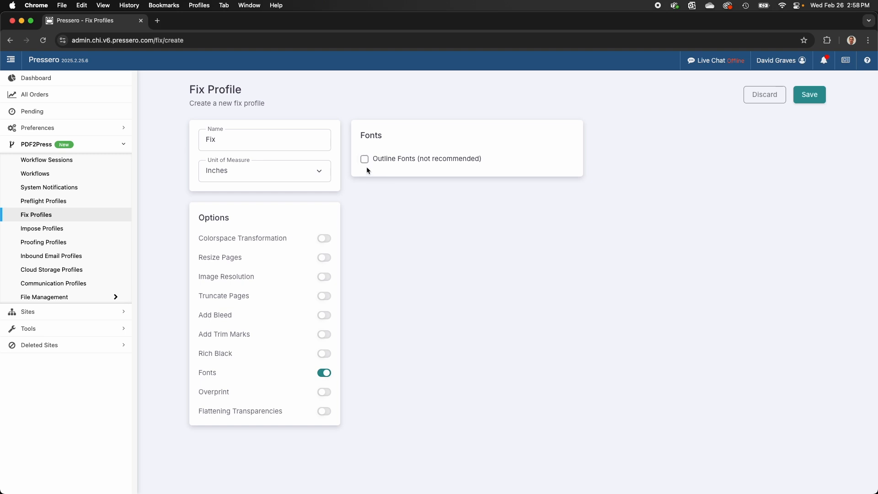
left_click(324, 373)
Enable Overprint for the spot color Dieline and for black objects, applying both to Vectors.
left_click(325, 392)
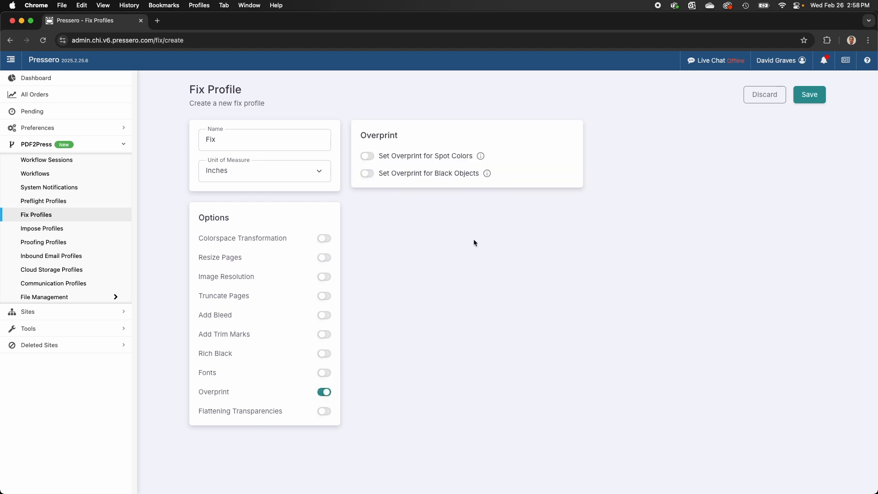
left_click(368, 157)
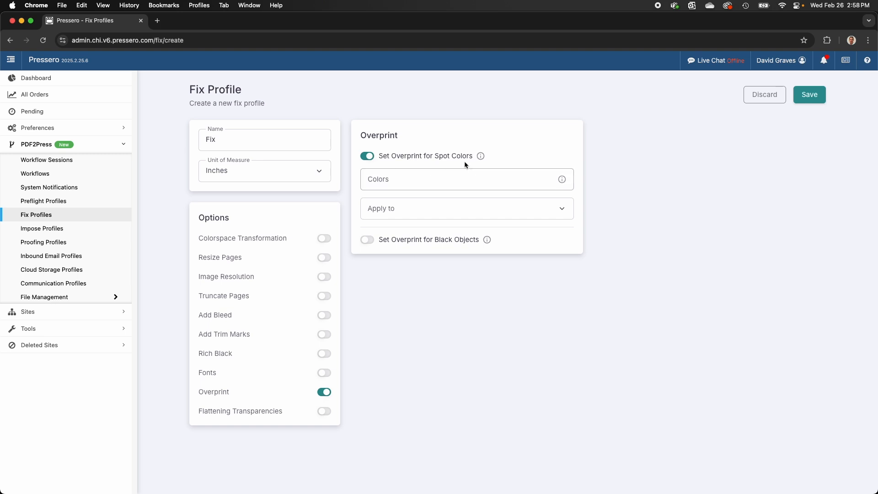
left_click(400, 178)
type("Dieline")
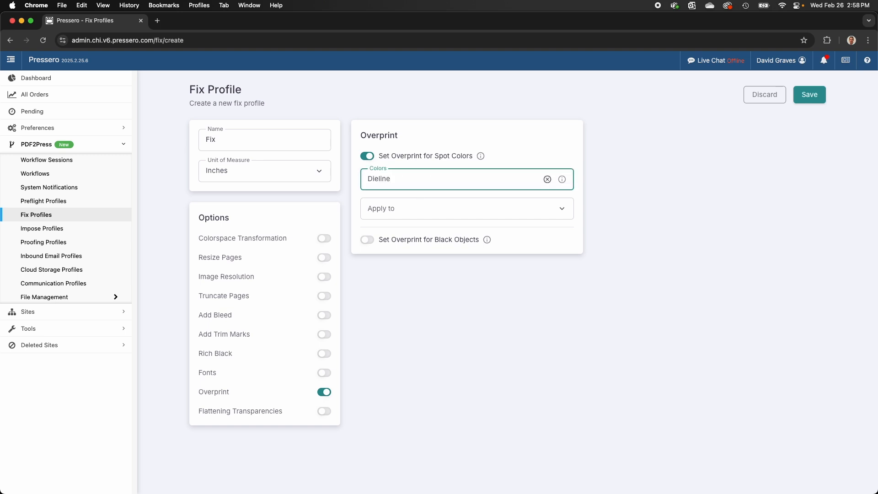
left_click(393, 205)
left_click(402, 250)
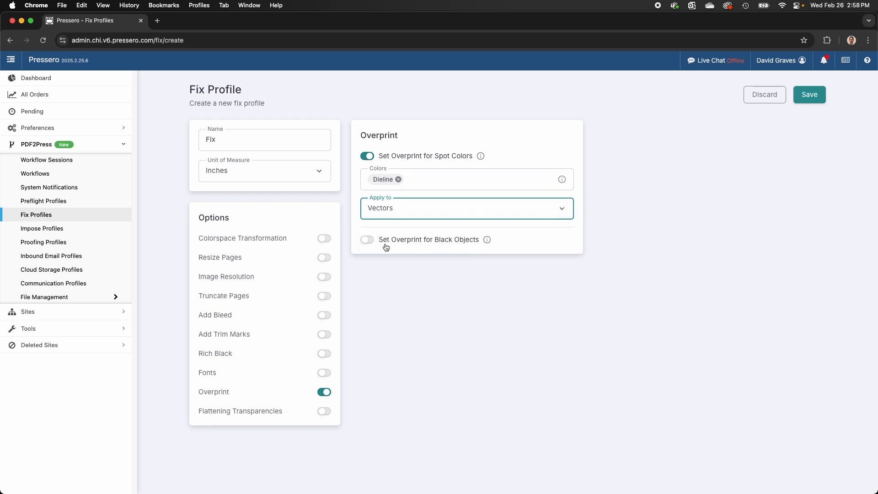
left_click(369, 241)
left_click(462, 264)
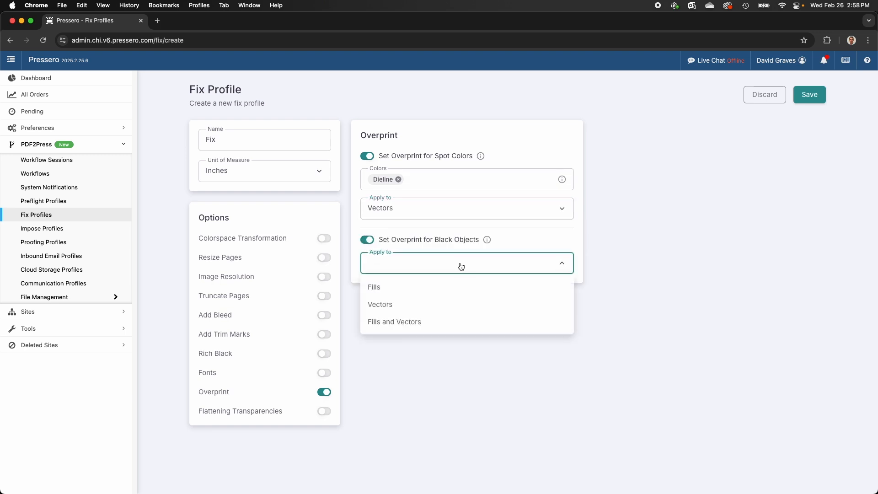
left_click(396, 304)
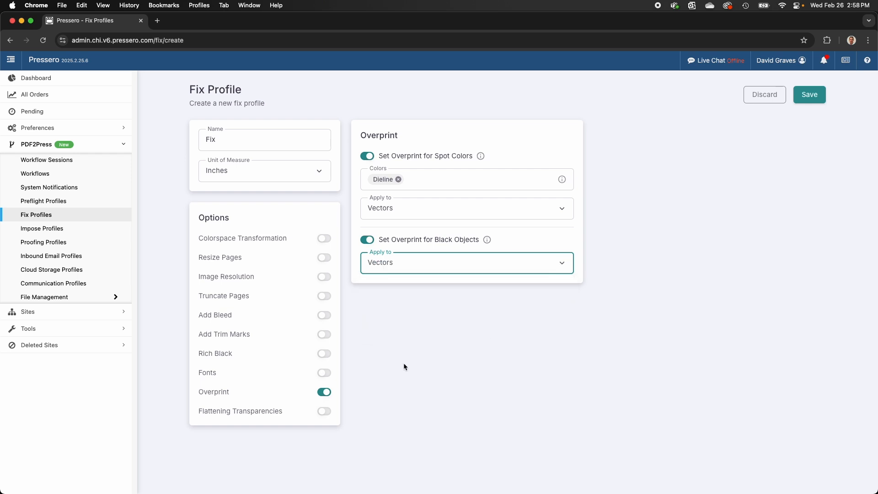
Disable the Overprint fix, and enable Flattening Transparencies with a resolution of 300 DPI.
left_click(326, 393)
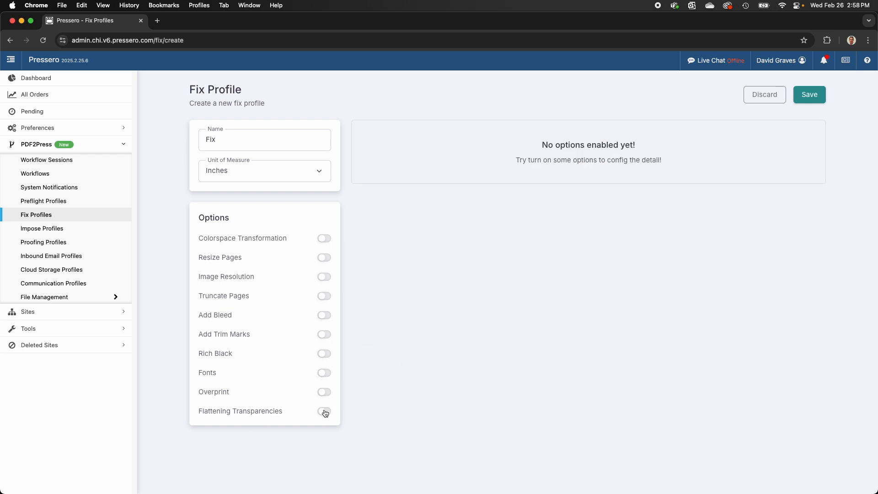
left_click(325, 412)
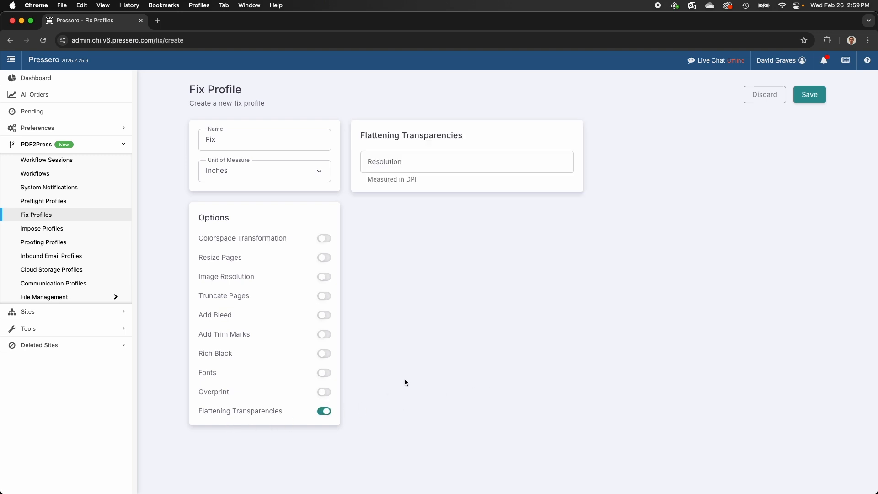
key("Tab")
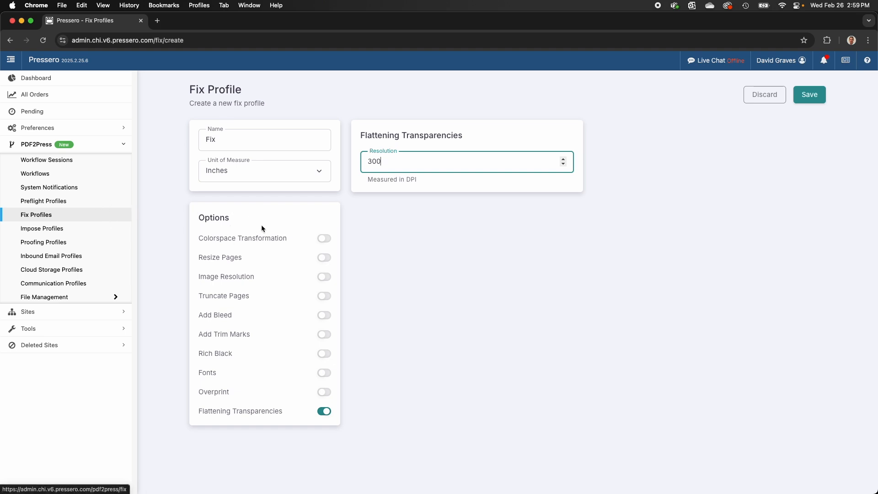
Start a new PDF2Press workflow and place an Inject step with a Preflight step below it.
left_click(39, 173)
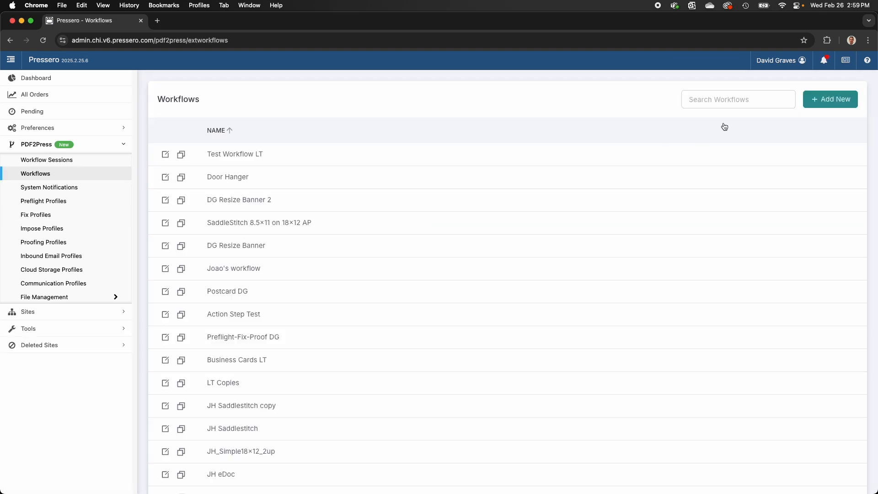
left_click(806, 105)
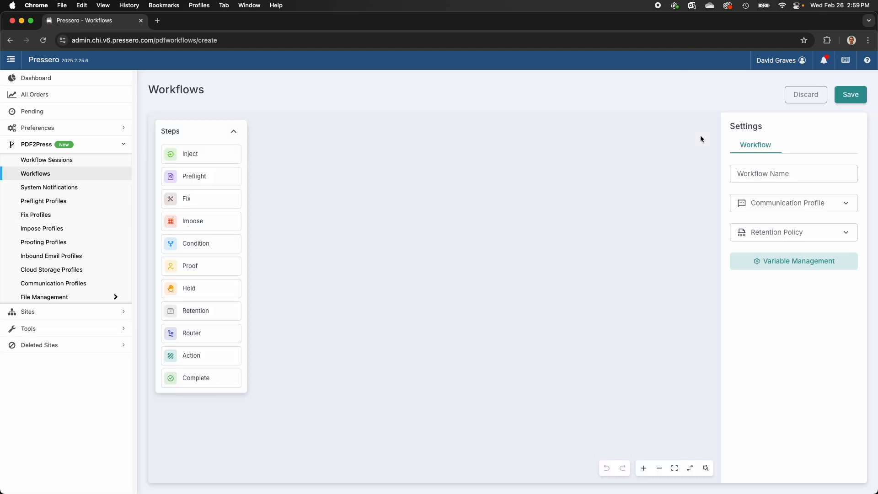
left_click_drag(193, 147, 430, 150)
left_click_drag(231, 177, 458, 208)
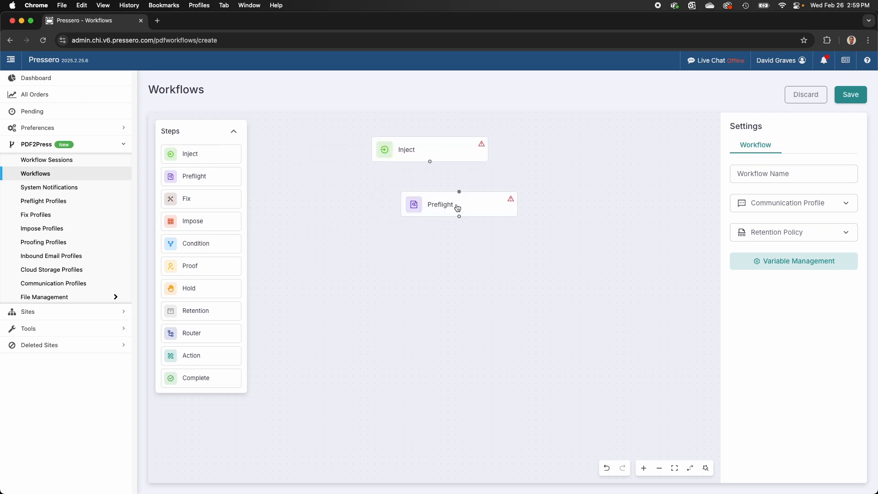
Assign the Basic PreflightDG profile to the Preflight step, align it under Inject, and connect Inject to it.
left_click(458, 208)
left_click(764, 202)
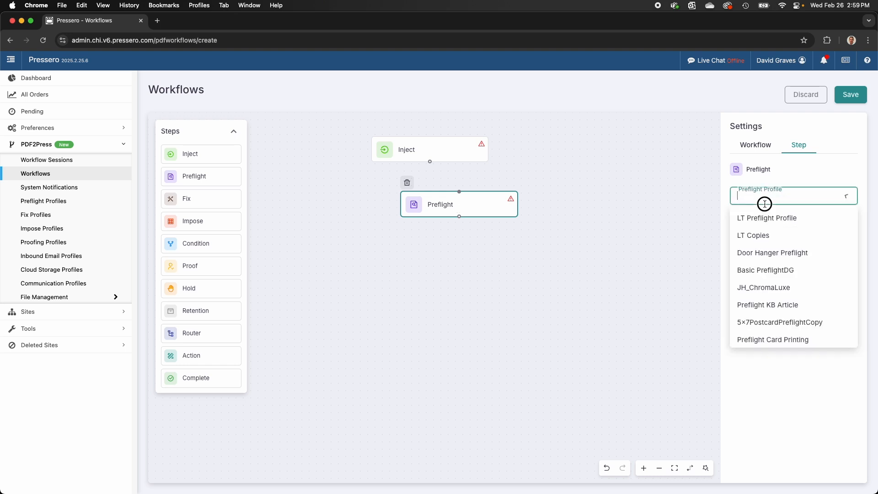
scroll(767, 279, "down", 1)
left_click(760, 267)
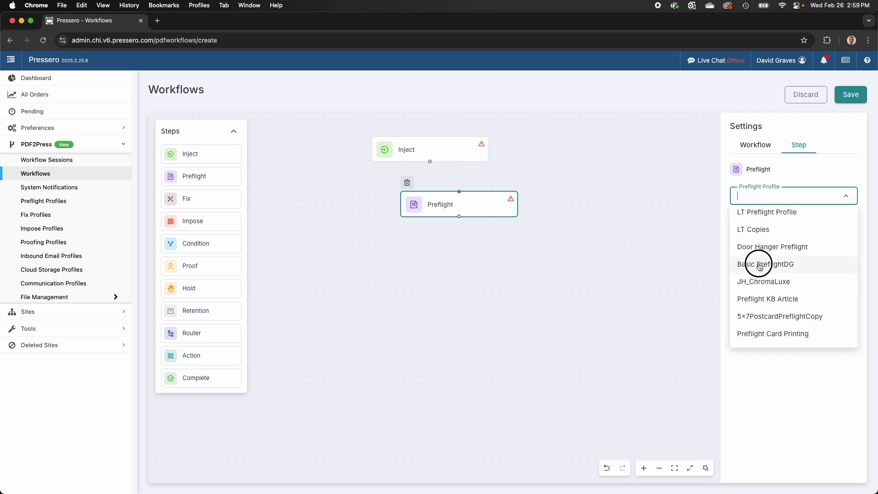
left_click_drag(456, 212, 438, 210)
left_click_drag(430, 163, 425, 211)
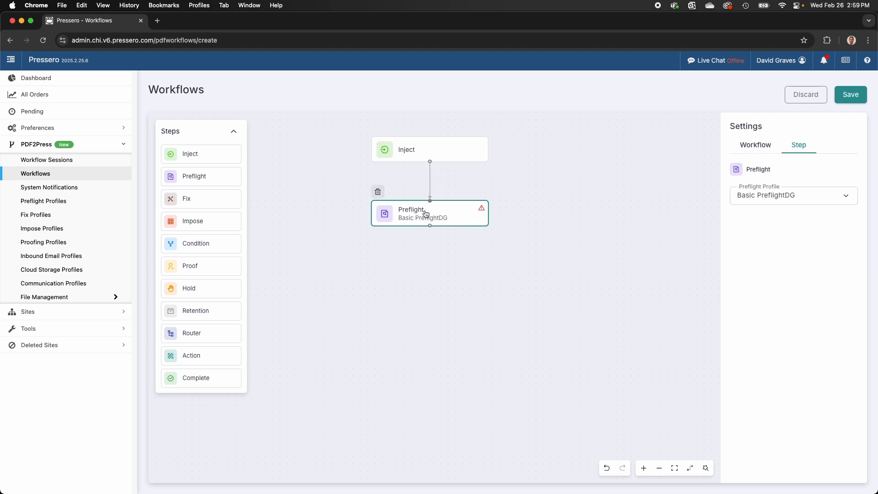
Add a Fix step with the Basic Fix profile below Preflight, and connect Preflight to it.
left_click_drag(190, 201, 414, 274)
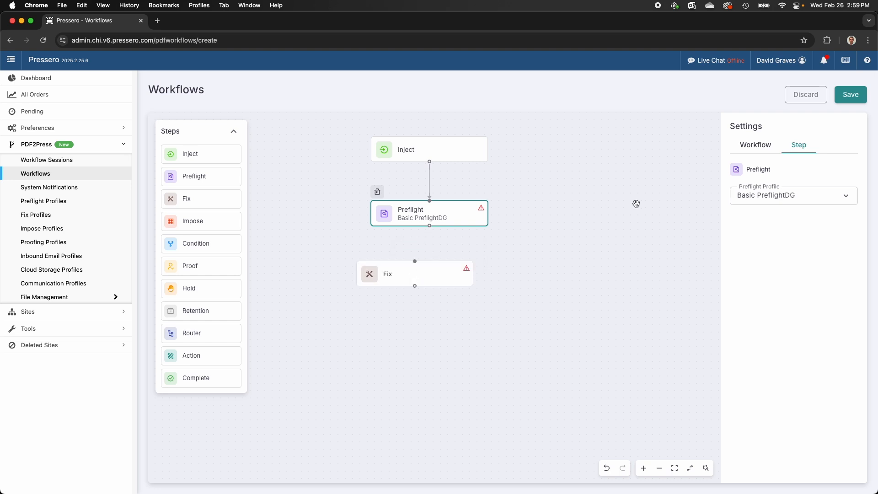
left_click(464, 277)
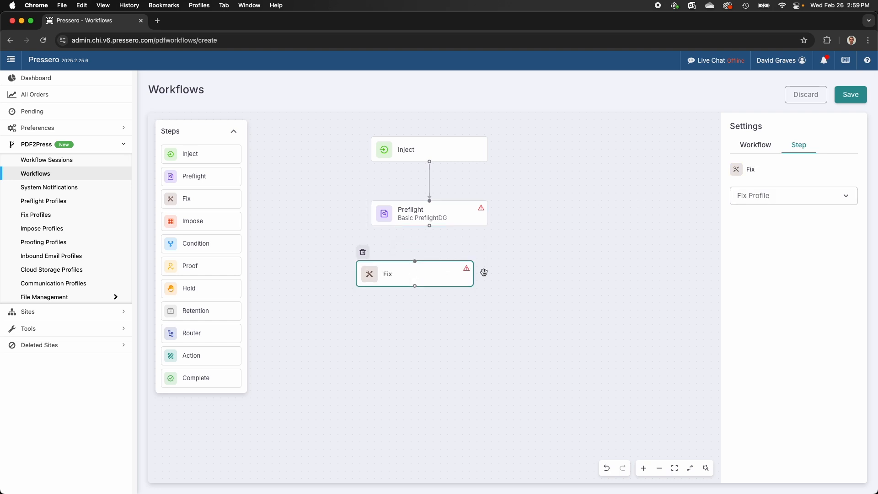
left_click(793, 194)
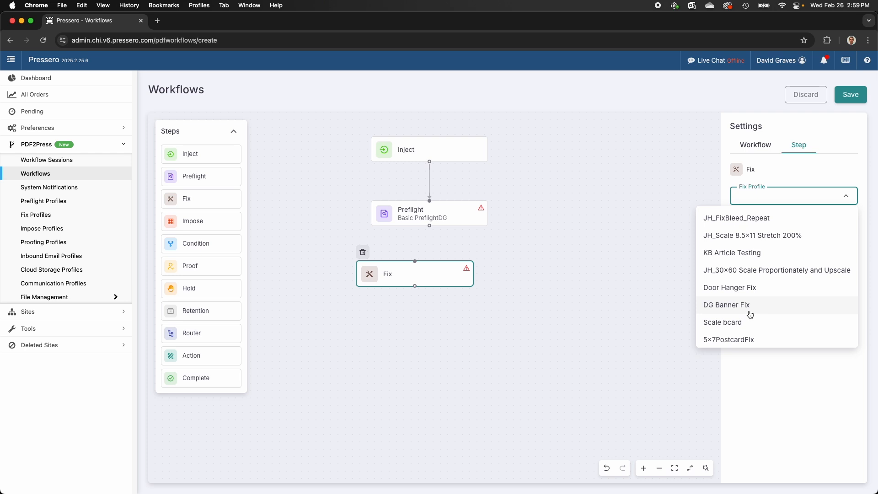
scroll(749, 313, "down", 3)
left_click(736, 296)
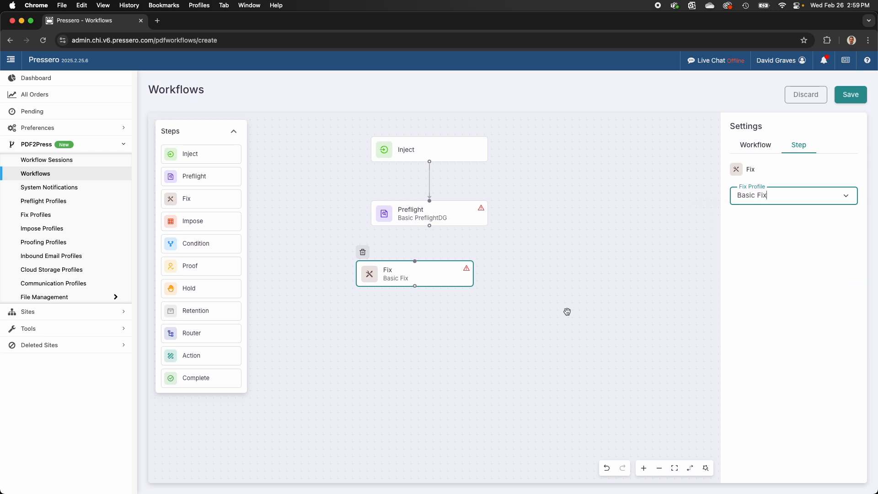
left_click_drag(431, 226, 445, 271)
left_click(355, 366)
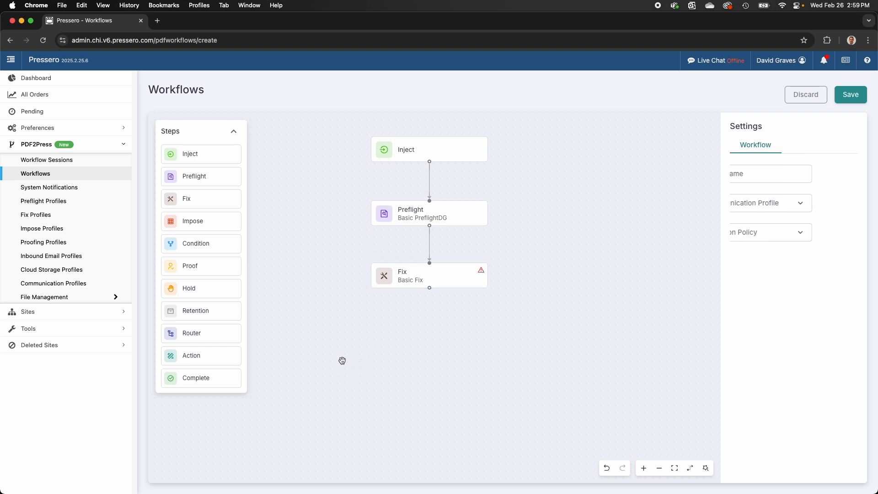
Add a Proof step below Fix, connect Fix to it, and assign the Aleyant Demo Proof proofing profile.
left_click_drag(219, 267, 432, 337)
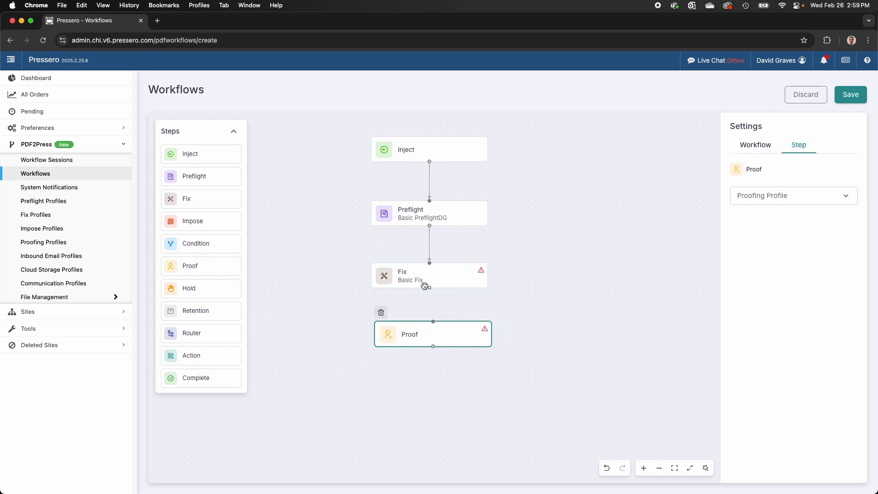
left_click_drag(429, 287, 438, 332)
left_click(438, 335)
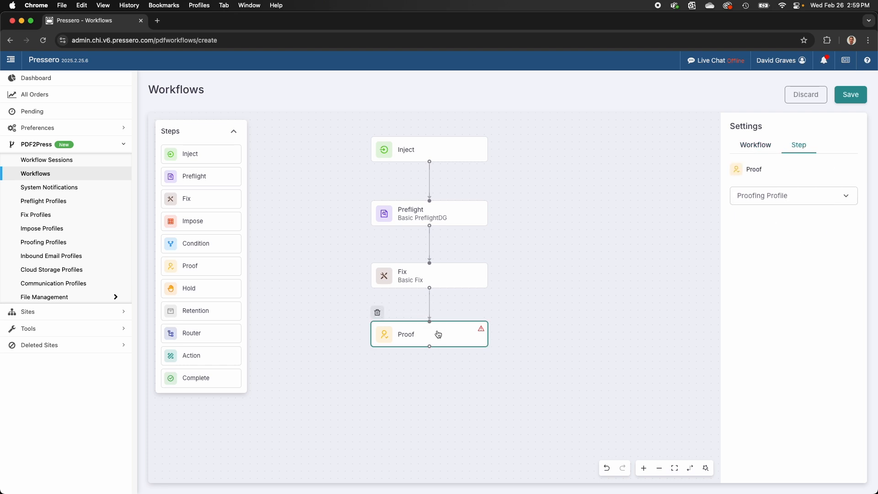
left_click(775, 191)
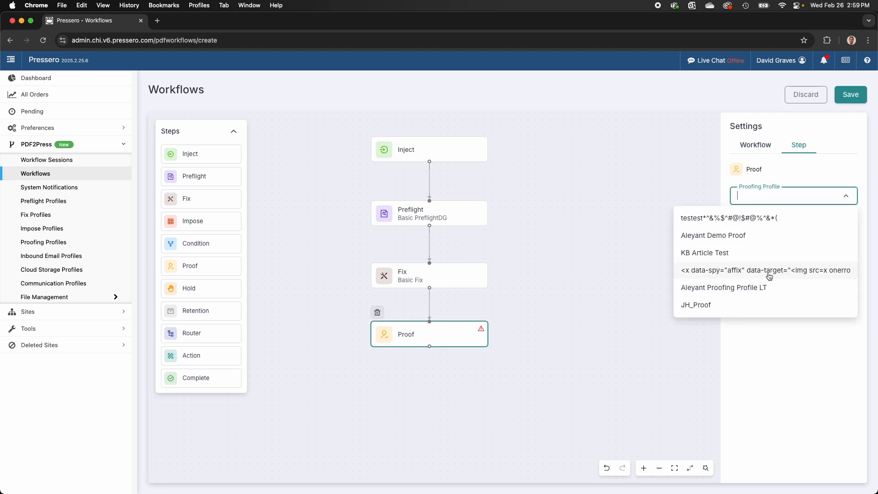
left_click(741, 235)
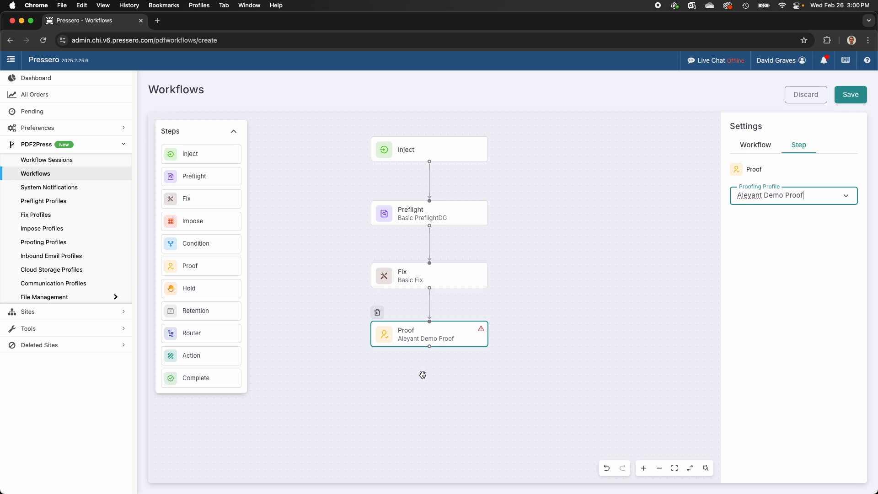
left_click(396, 373)
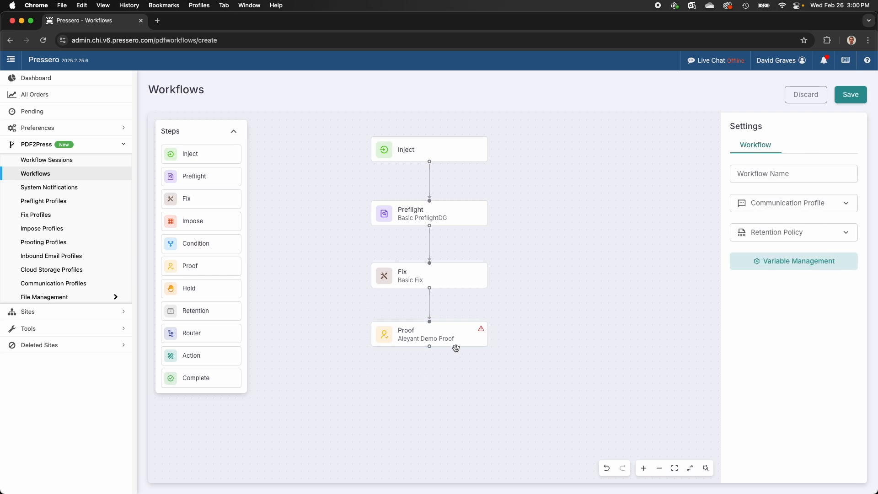
mouse_move(485, 333)
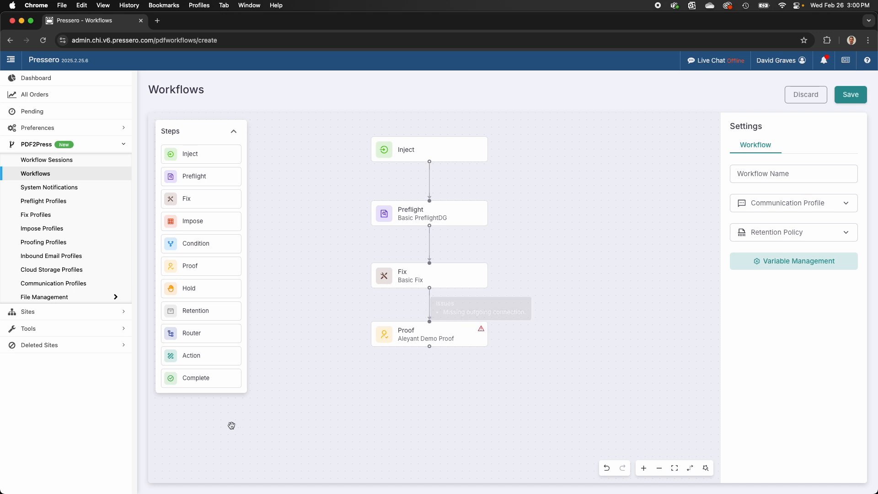
Add a Complete step below Proof, connect Proof to it, and align it with the steps above.
left_click_drag(195, 383, 427, 404)
left_click_drag(429, 346, 446, 404)
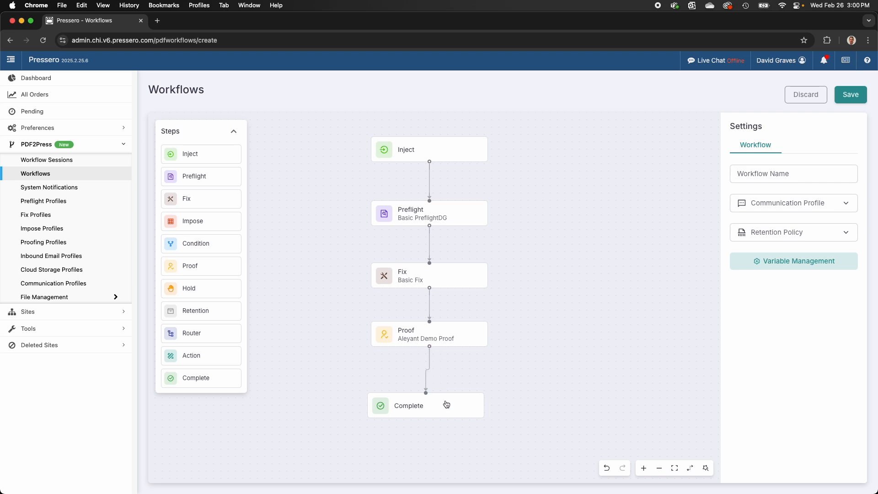
left_click(446, 405)
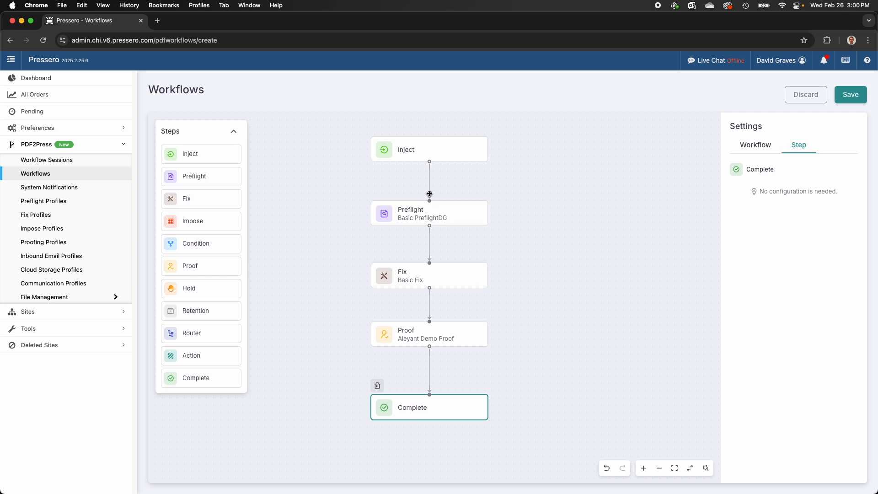
Review the settings of each workflow step in order, from Inject through Complete.
left_click(434, 158)
left_click(443, 224)
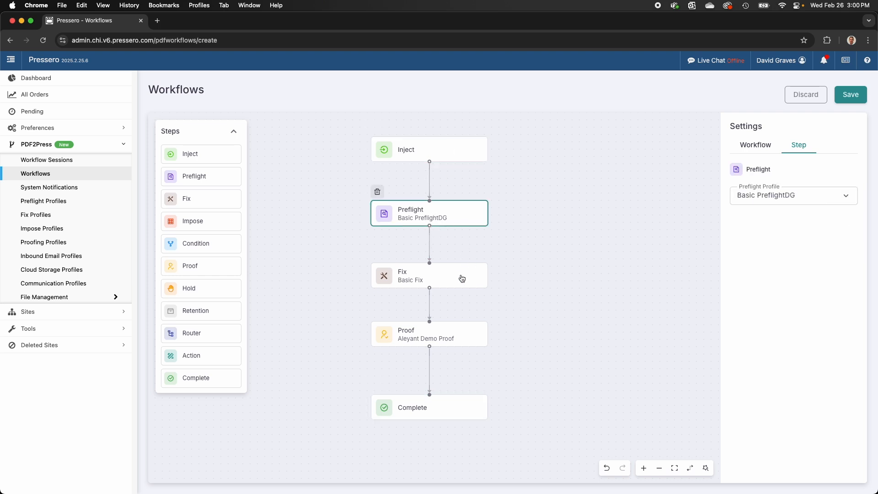
left_click(430, 280)
left_click(433, 335)
left_click(418, 413)
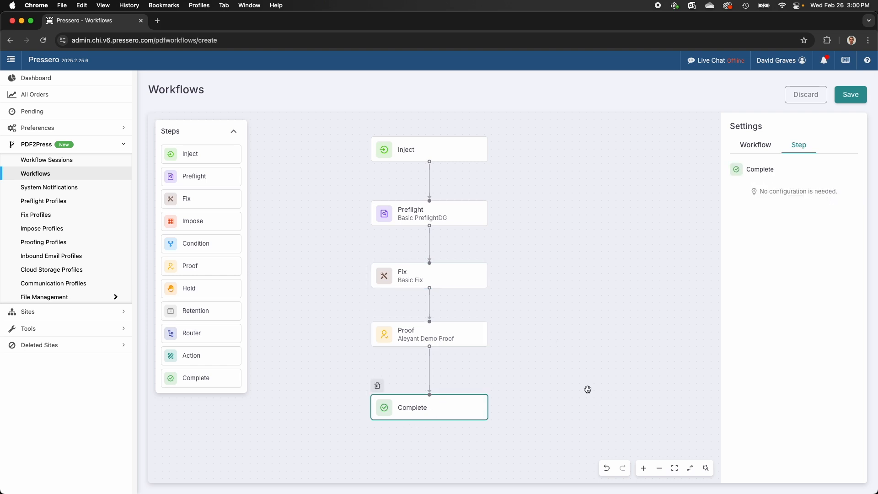
Replace the direct connection between Inject and Preflight with a new Fix step placed between them, connected from Inject.
left_click(466, 185)
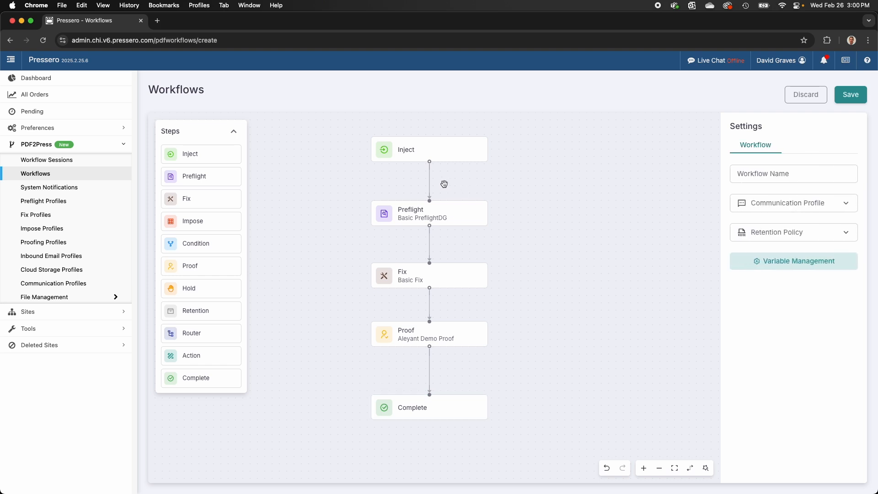
key("BackSpace")
left_click_drag(233, 201, 427, 176)
left_click_drag(431, 223, 430, 237)
left_click_drag(430, 161, 435, 186)
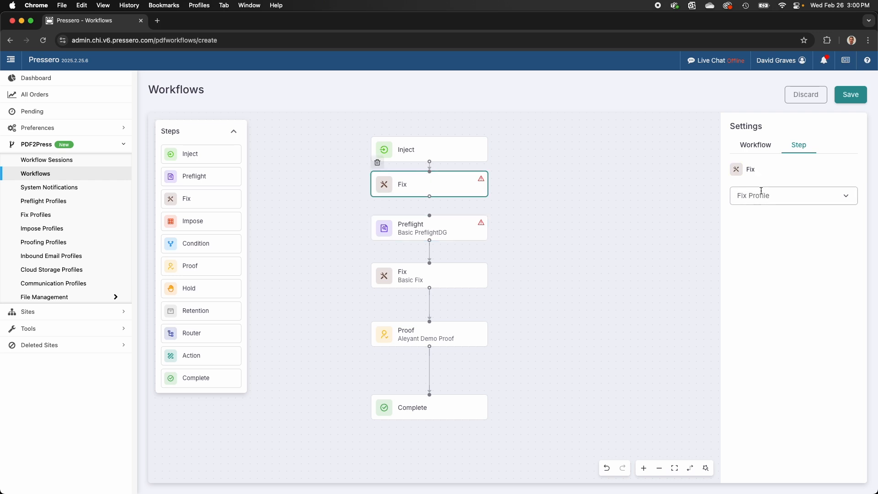
Assign the Fix Bleed profile to the new Fix step below Inject, and connect that step to Preflight.
left_click(768, 194)
scroll(772, 305, "down", 5)
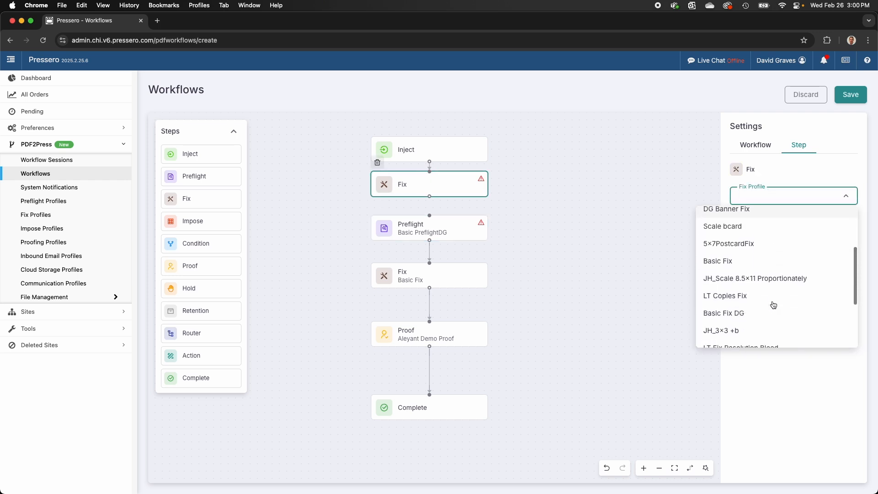
left_click(730, 319)
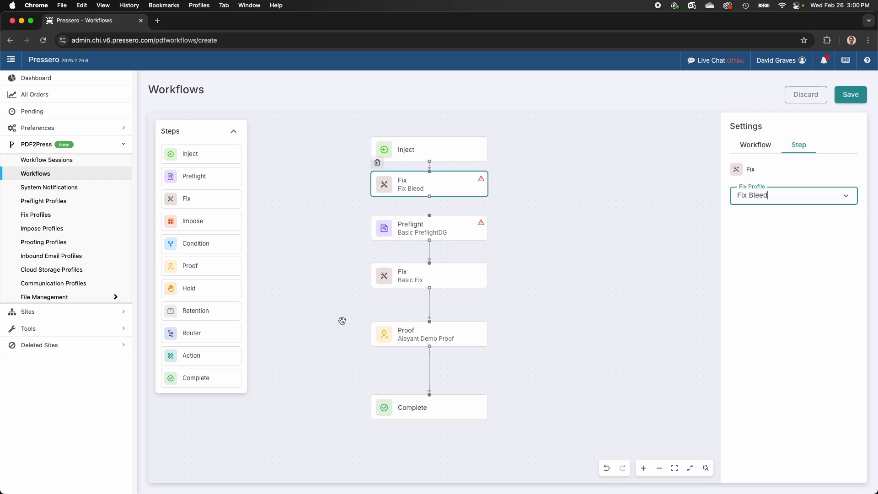
left_click(437, 206)
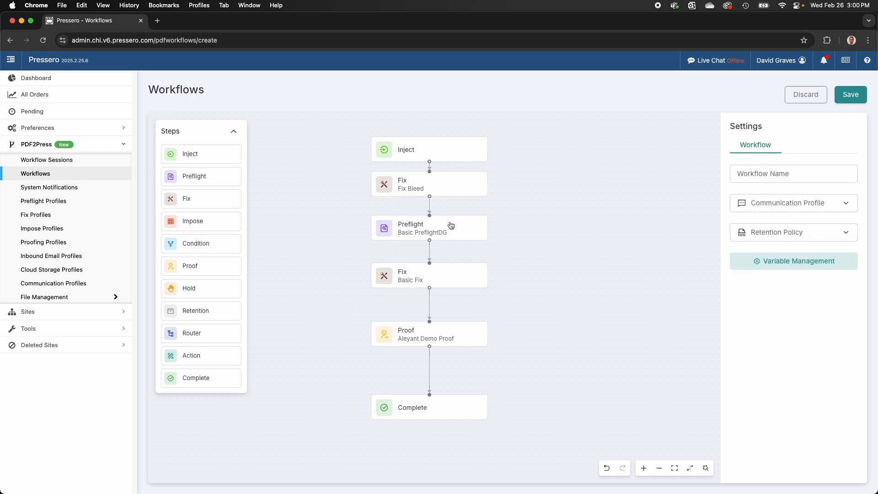
scroll(452, 225, "down", 1)
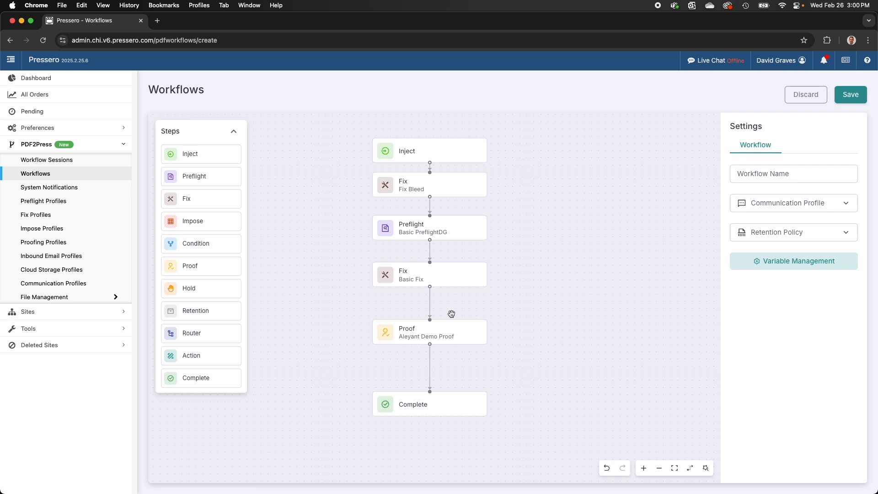